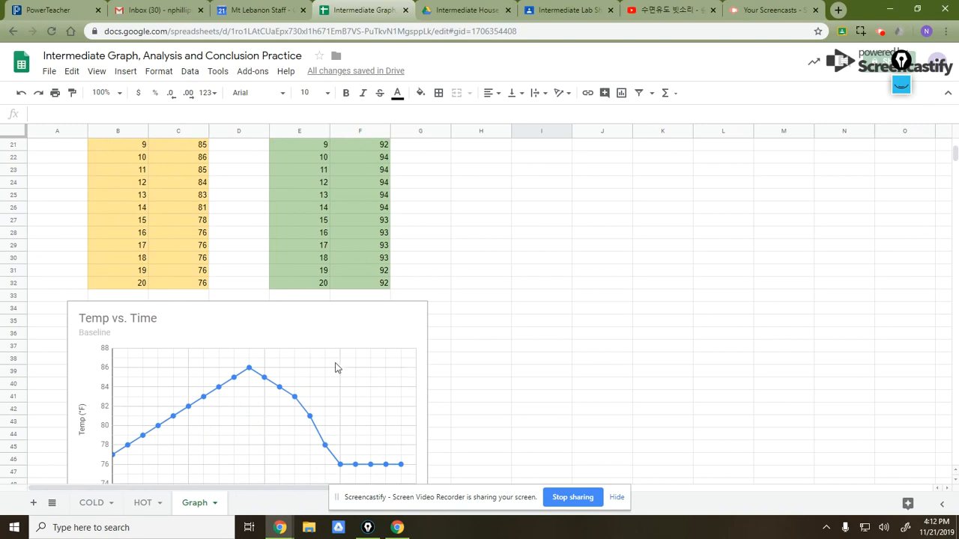
Step: Review the Baseline and Intermediate data and open the Temp vs. Time chart for editing
left_click(292, 328)
scroll(292, 328, "down", 1)
scroll(464, 336, "down", 2)
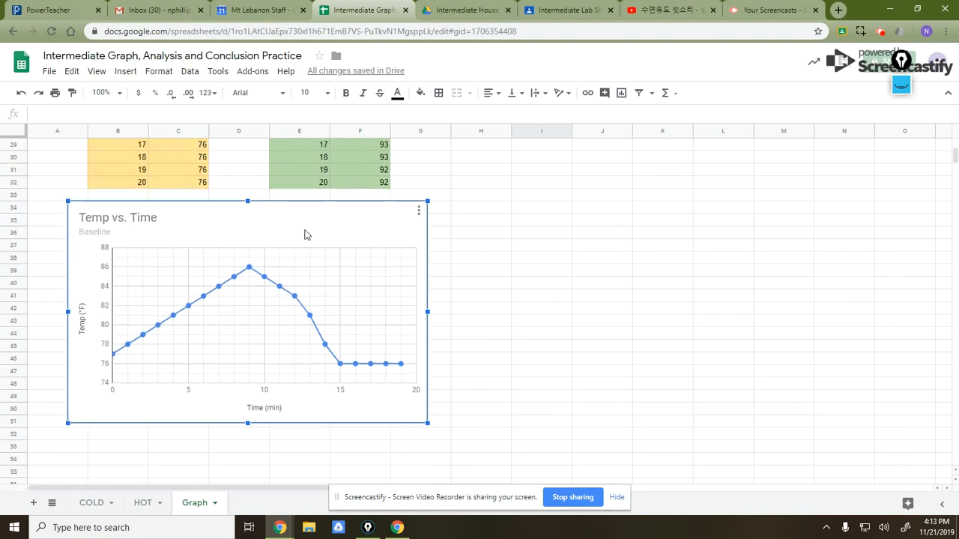
scroll(324, 257, "up", 5)
scroll(324, 257, "up", 5)
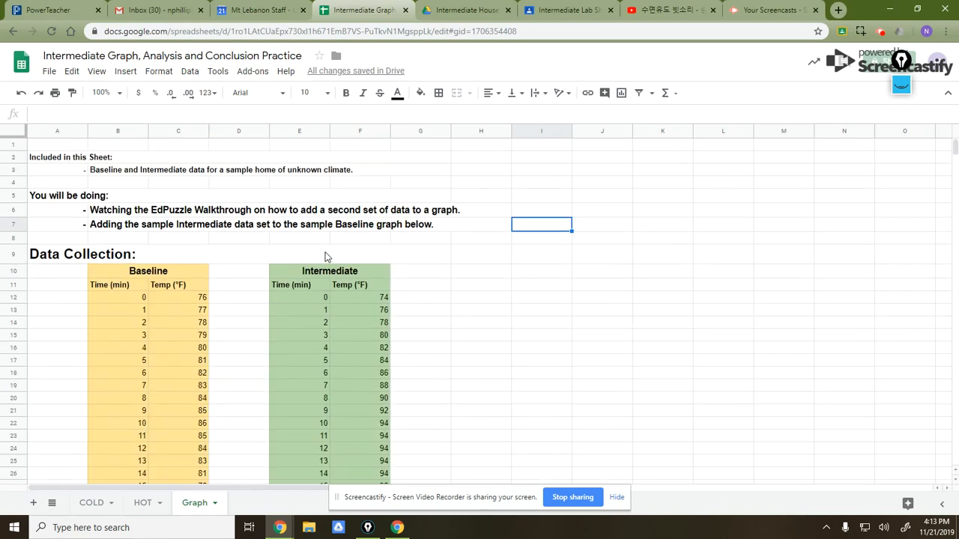
scroll(323, 257, "down", 10)
double_click(395, 207)
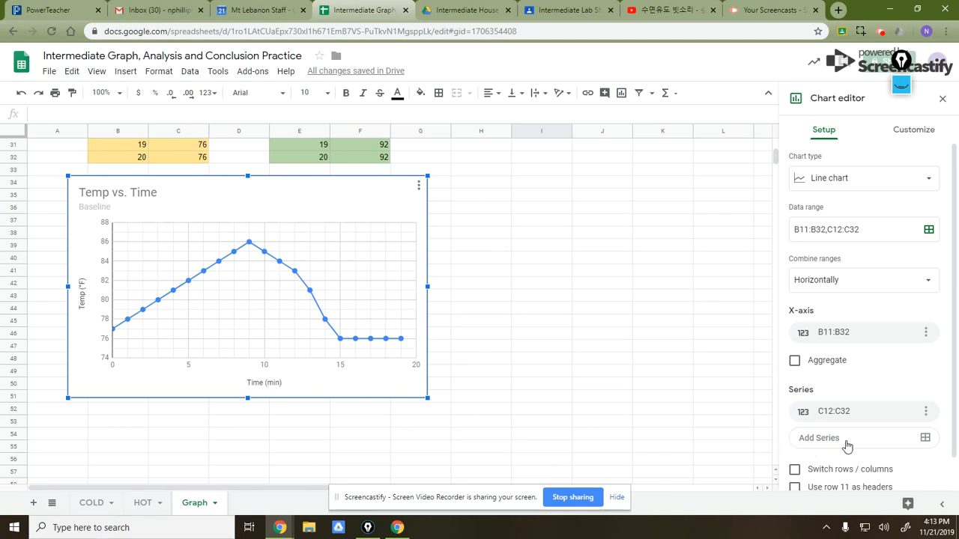
Step: Add the Intermediate temperatures in F12:F32 to the Temp vs. Time chart as a second series
left_click(926, 441)
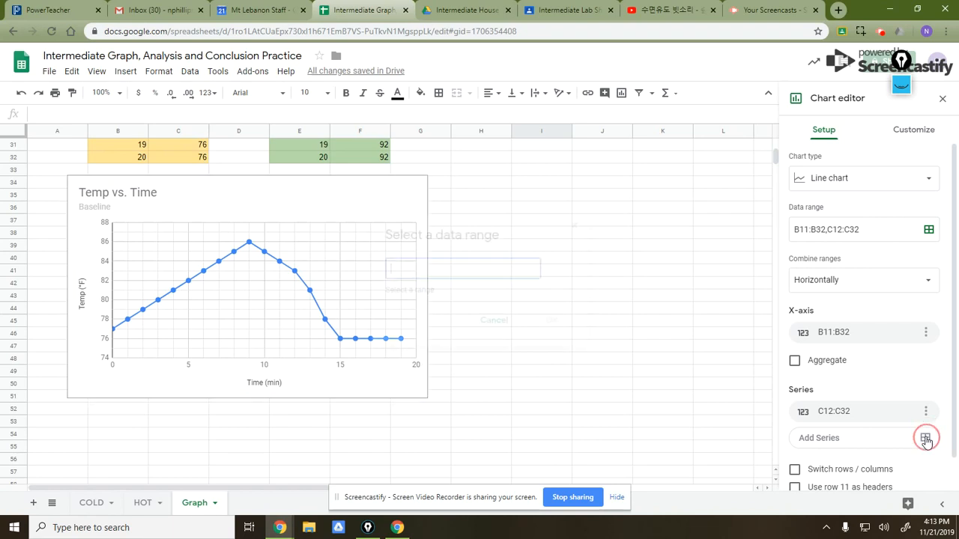
scroll(295, 332, "up", 8)
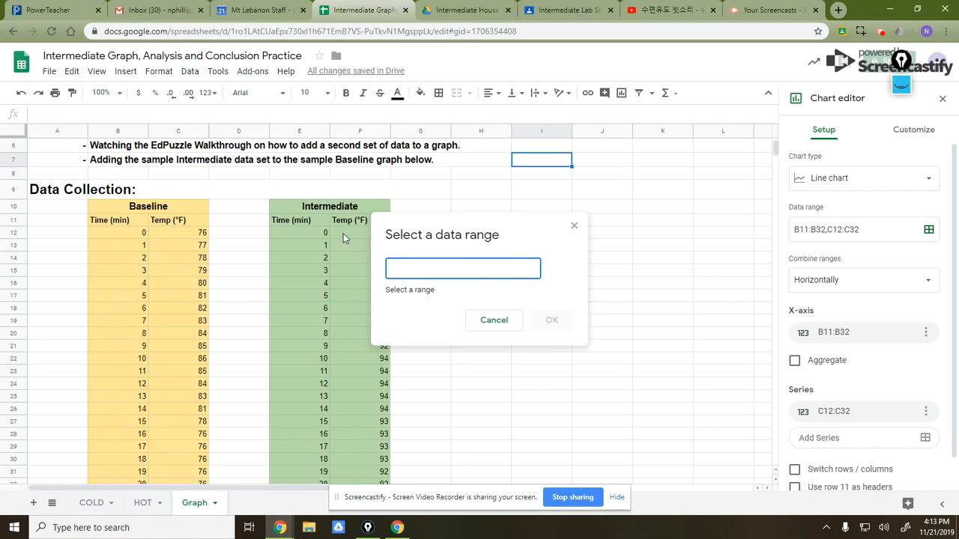
left_click_drag(343, 233, 375, 382)
scroll(485, 373, "up", 3)
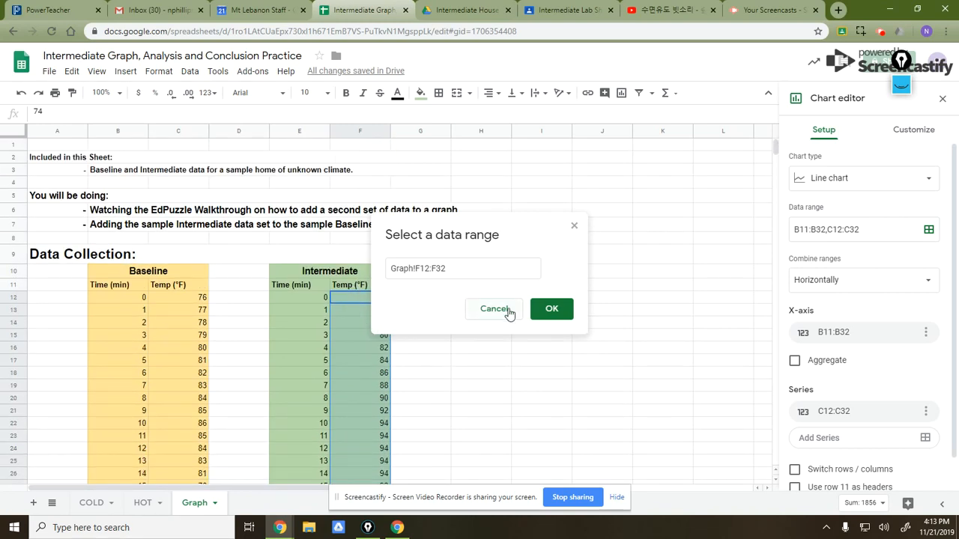
left_click(549, 310)
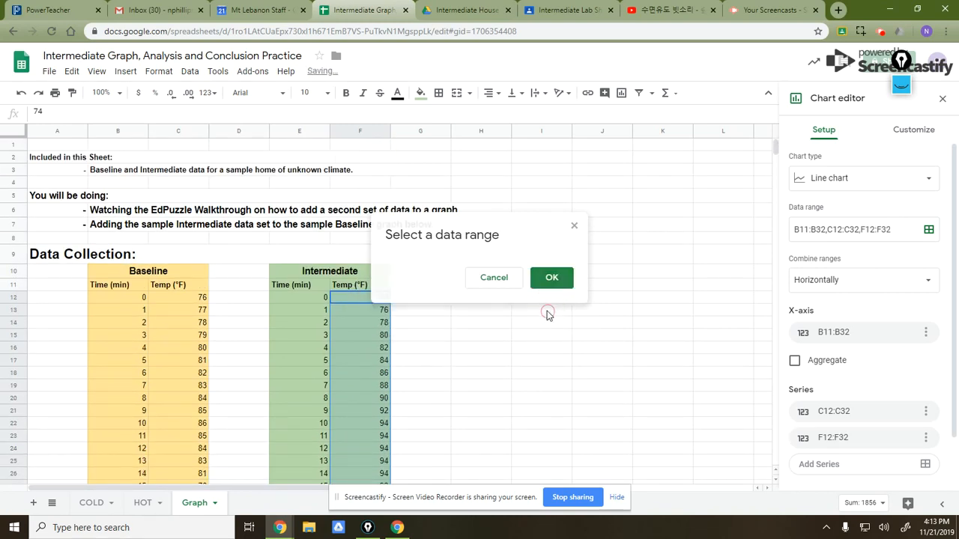
Step: Set the chart's X-axis data range to the Baseline times in B12:B32, excluding the header row
scroll(472, 380, "down", 5)
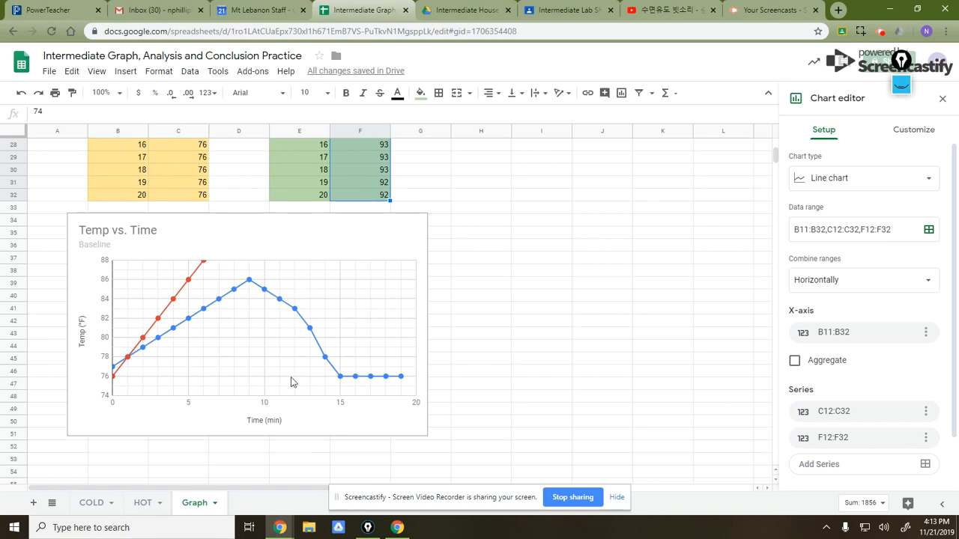
scroll(291, 383, "up", 1)
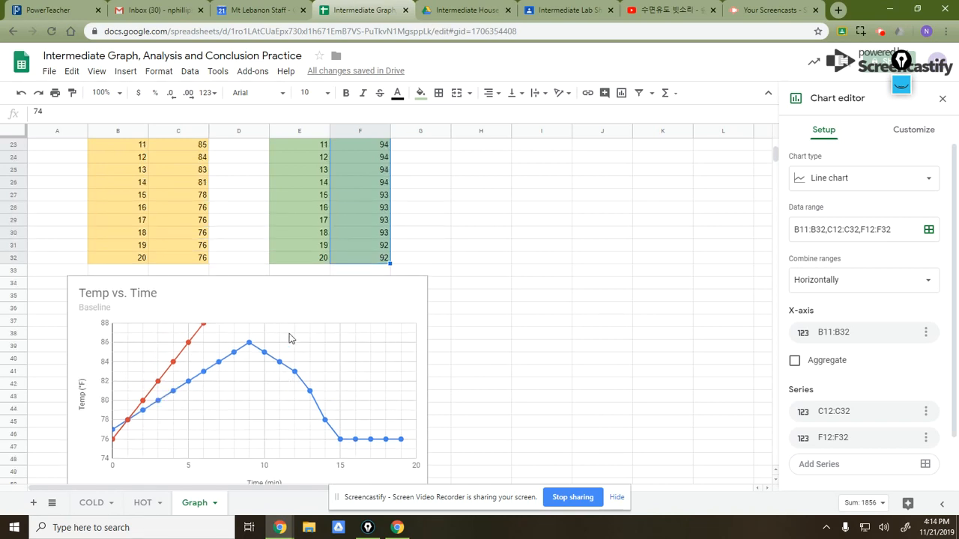
scroll(385, 315, "up", 5)
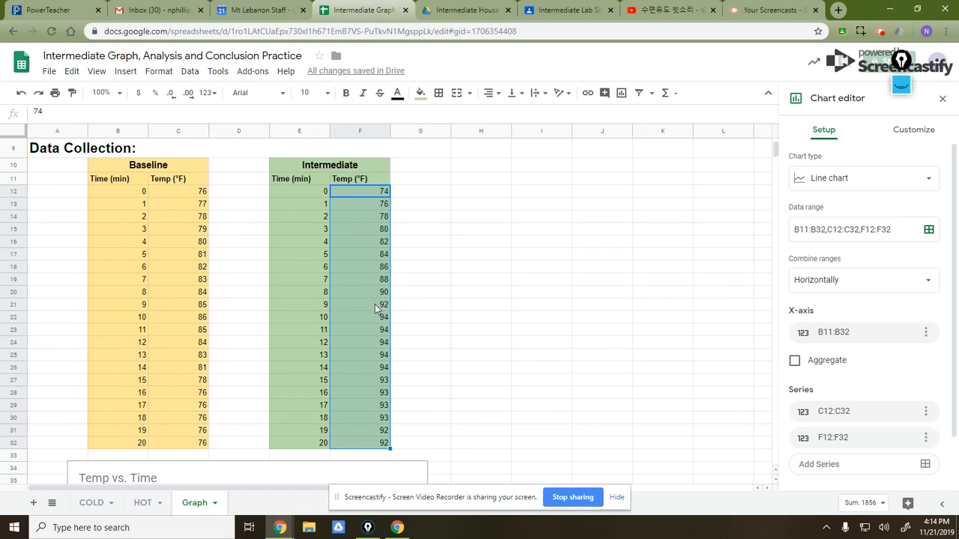
scroll(349, 331, "down", 2)
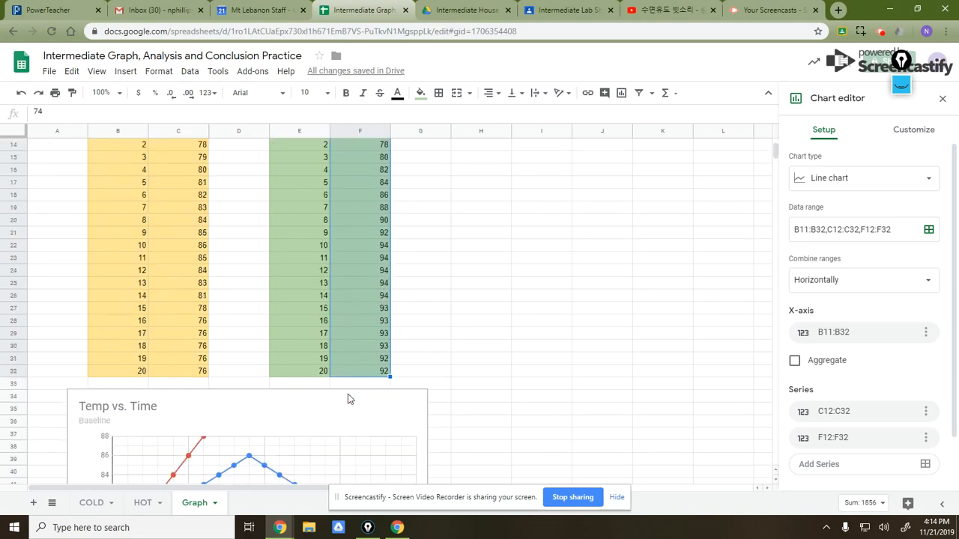
scroll(352, 386, "down", 2)
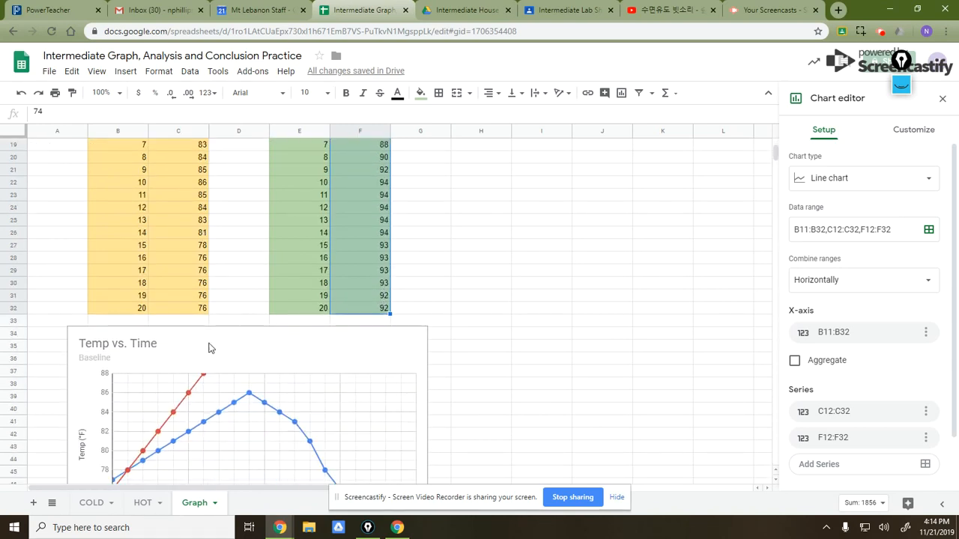
scroll(319, 394, "down", 3)
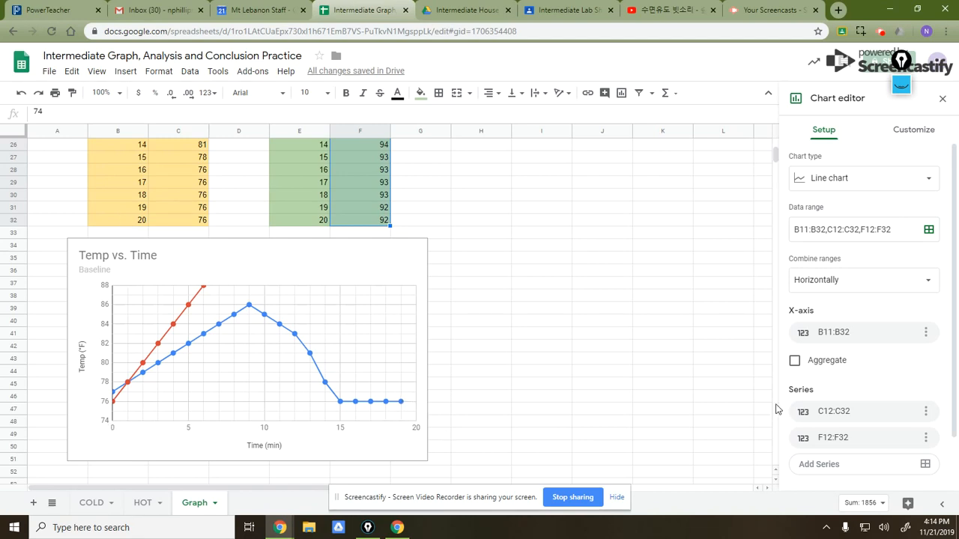
left_click(926, 414)
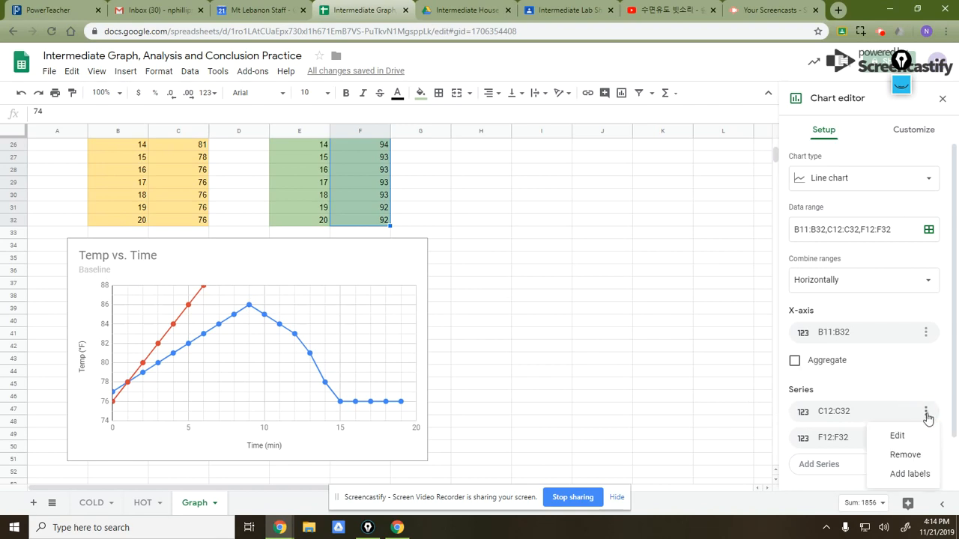
left_click(897, 435)
left_click(902, 357)
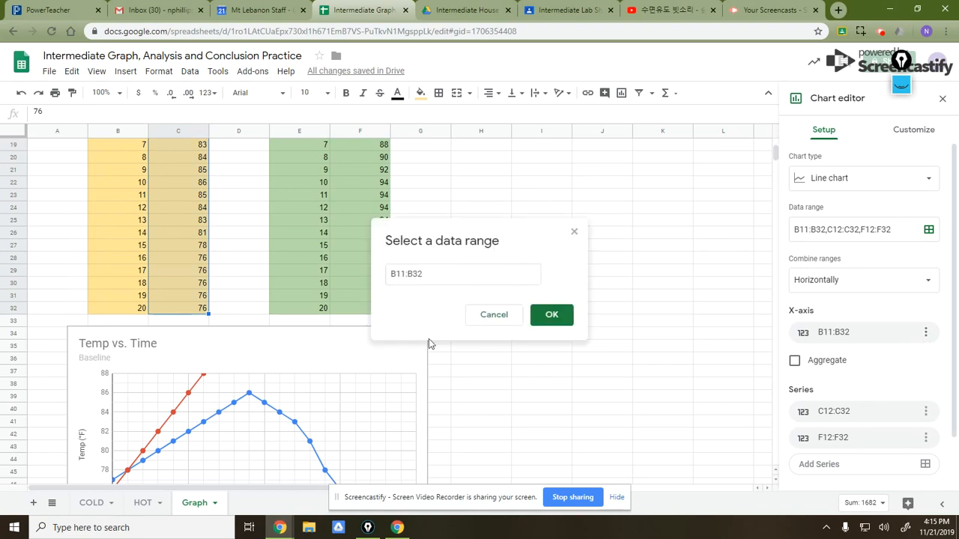
left_click_drag(115, 236, 128, 373)
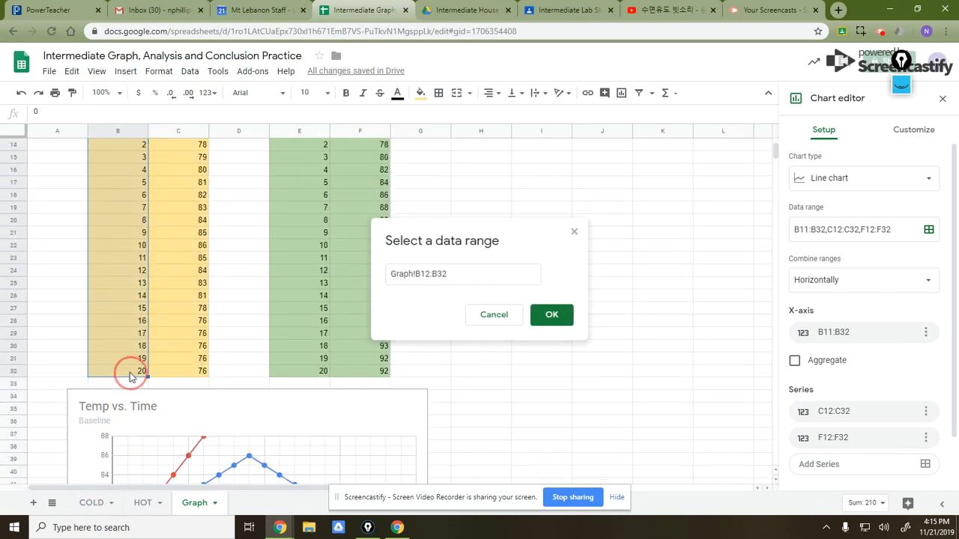
left_click(539, 316)
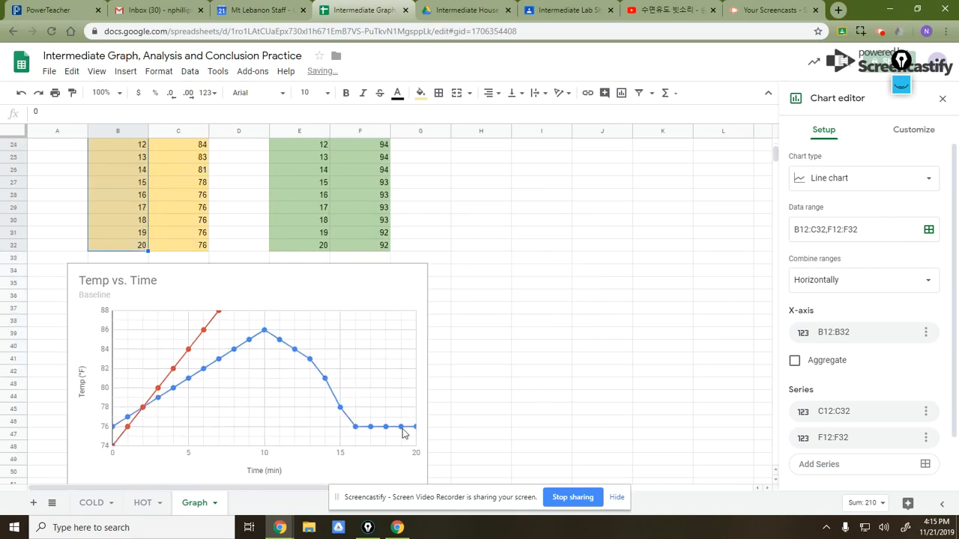
Step: Extend the chart's subtitle to read "Baseline and Intermediate"
scroll(453, 419, "down", 1)
left_click(914, 141)
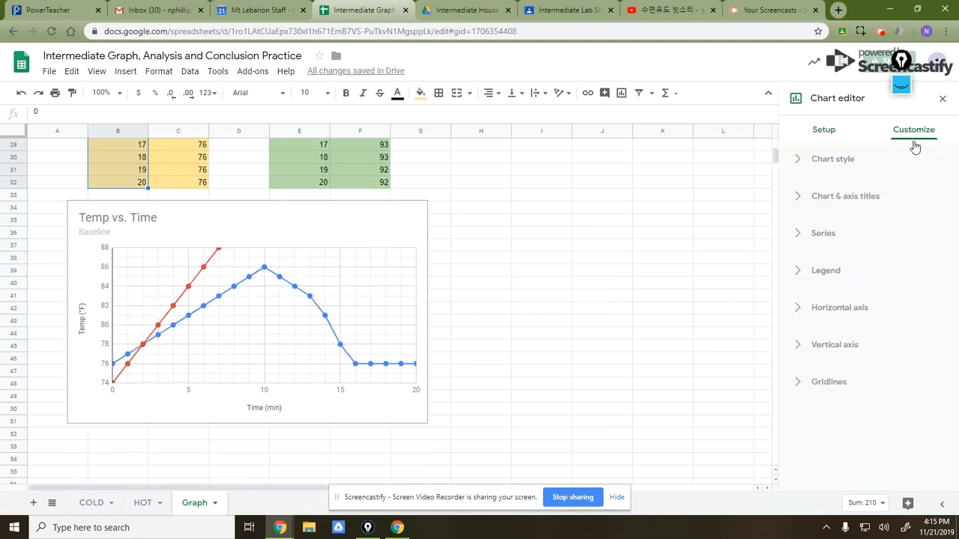
left_click(828, 199)
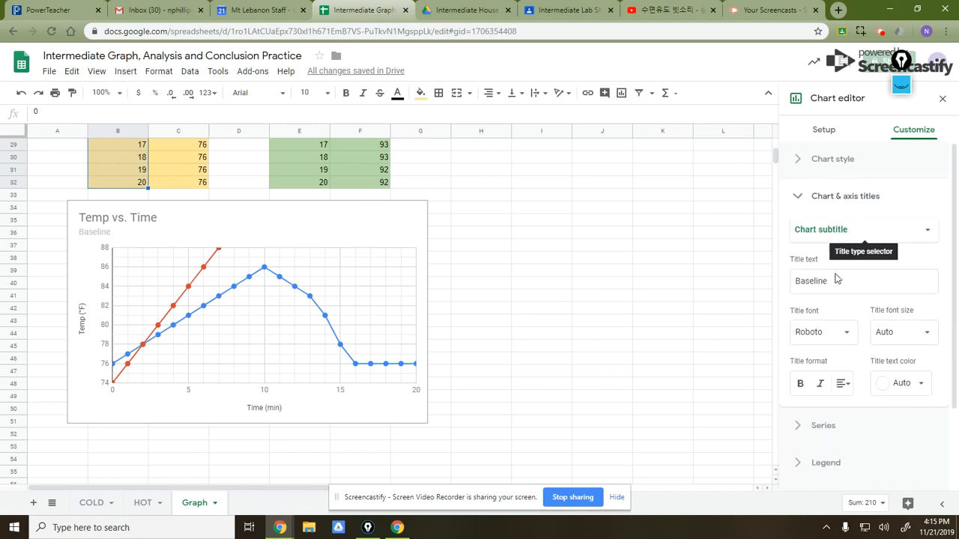
left_click(829, 229)
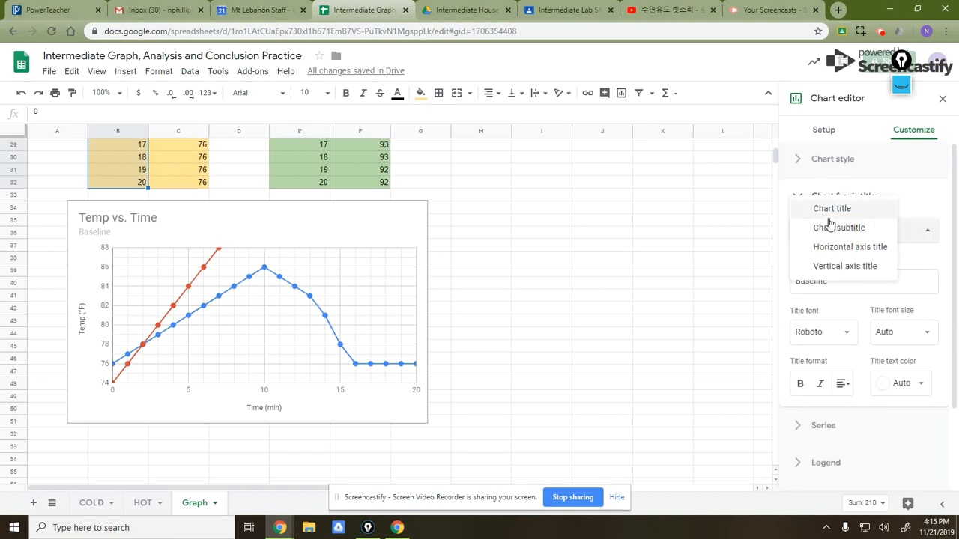
left_click(830, 225)
left_click(846, 282)
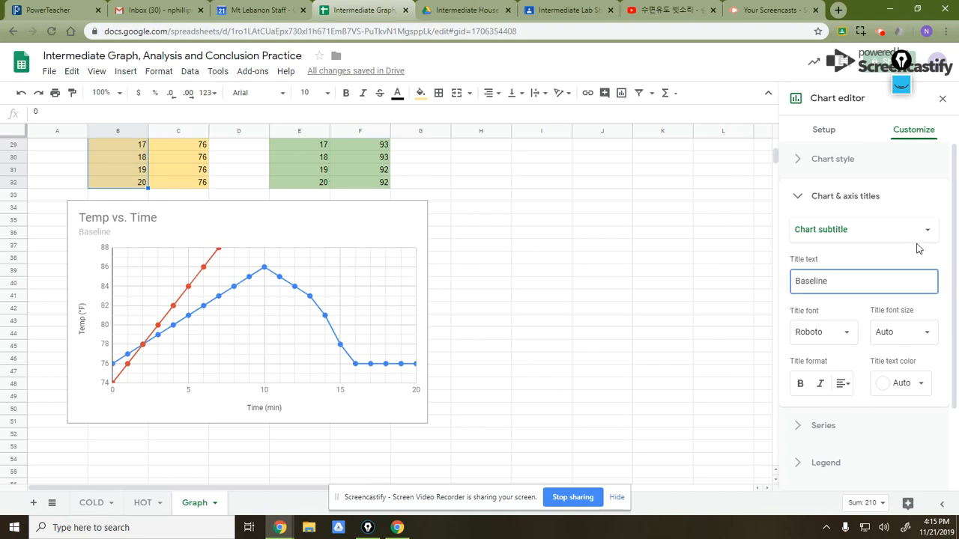
type("and Intermediate")
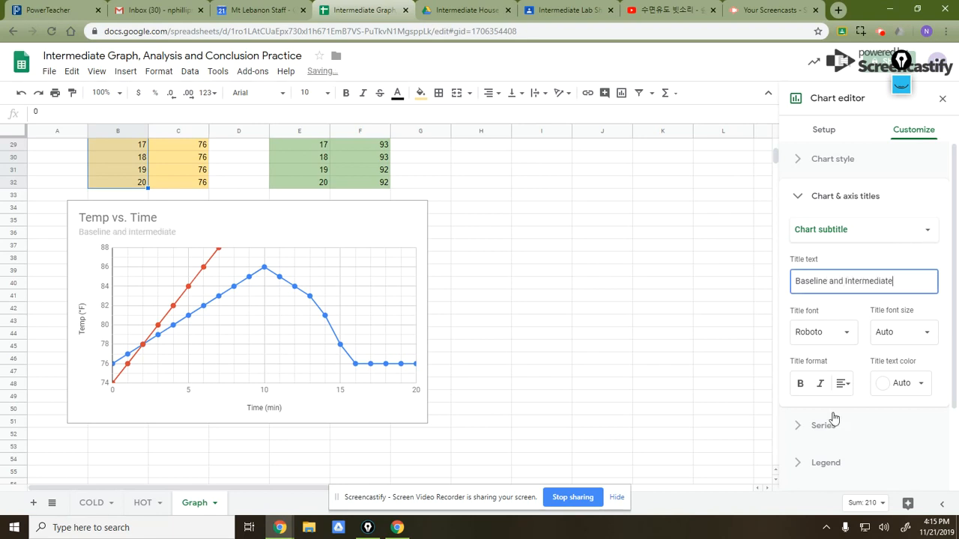
Step: Choose the Line 2 series in the chart's series formatting and set its point size to 7px
left_click(831, 427)
scroll(714, 237, "down", 1)
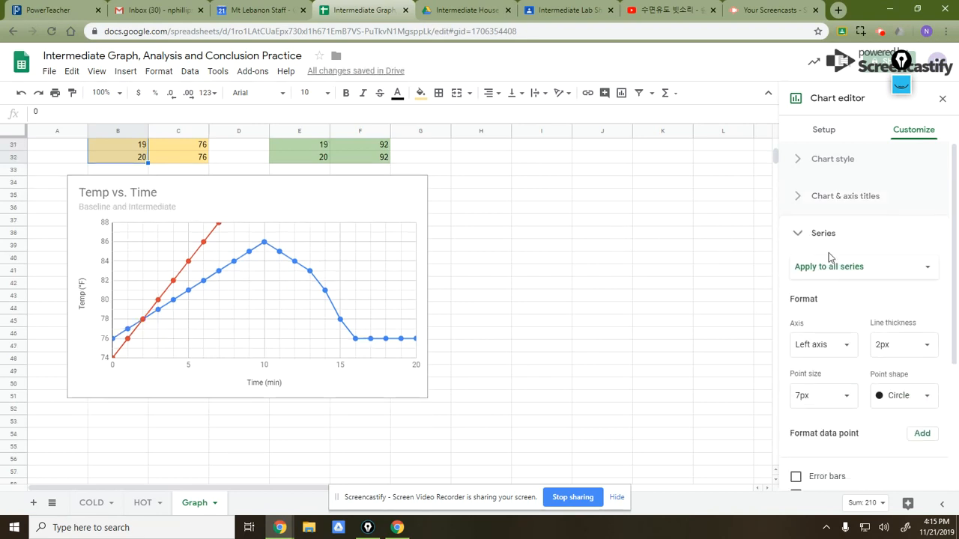
scroll(783, 300, "down", 2)
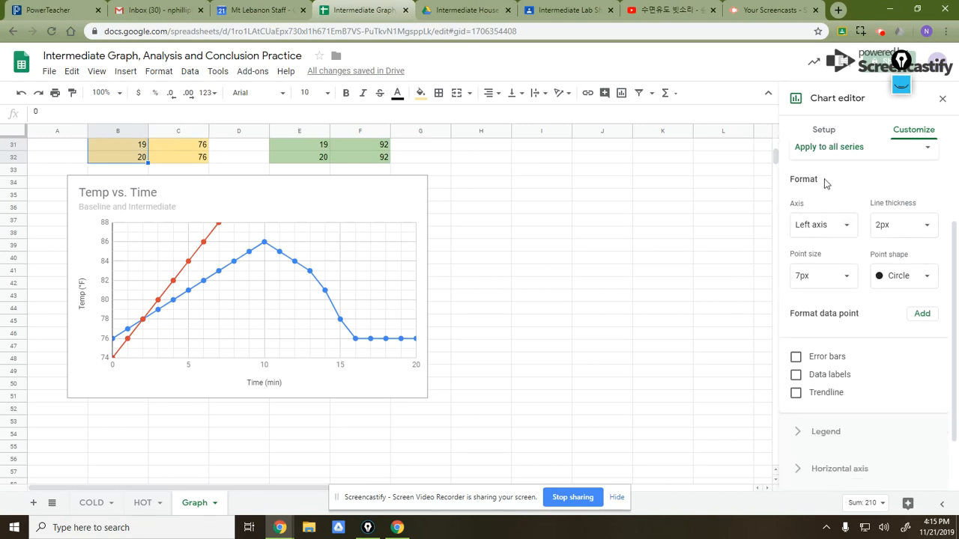
scroll(824, 184, "up", 1)
left_click(868, 210)
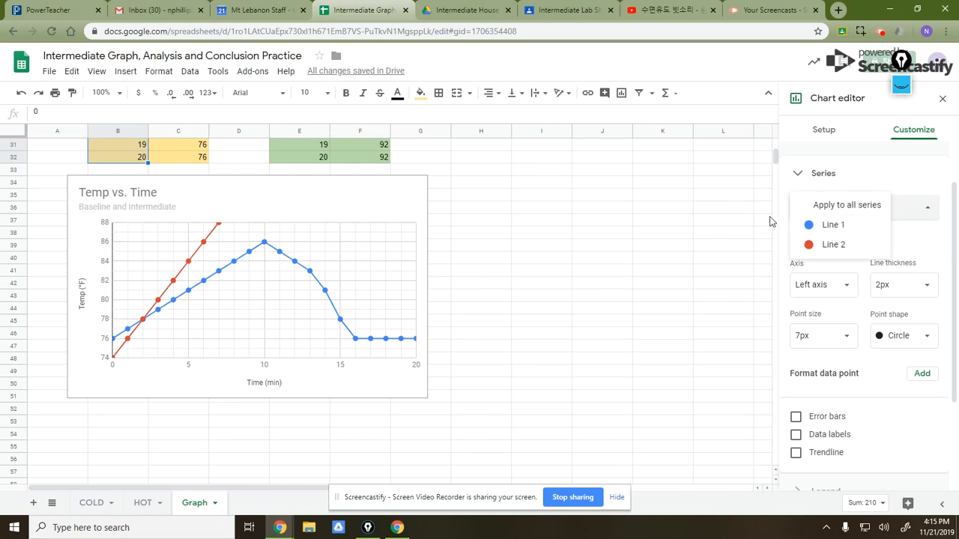
left_click(833, 244)
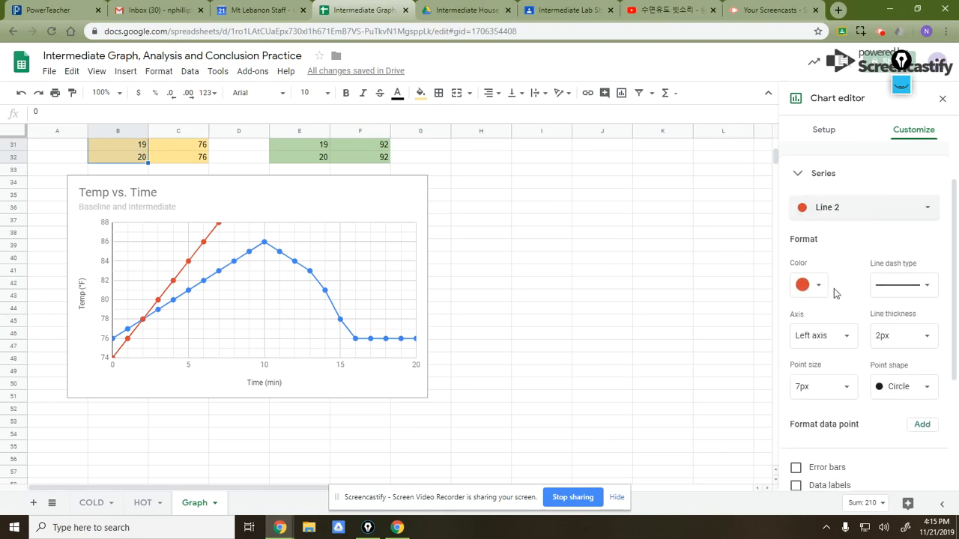
left_click(838, 388)
left_click(819, 454)
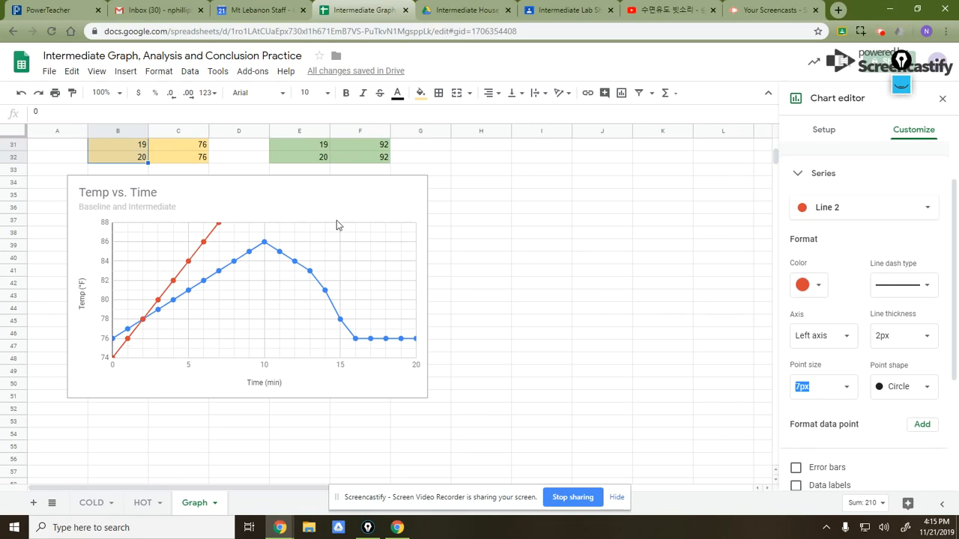
Step: Show the chart's legend by setting its position to Top
left_click(830, 274)
left_click(854, 319)
left_click(862, 336)
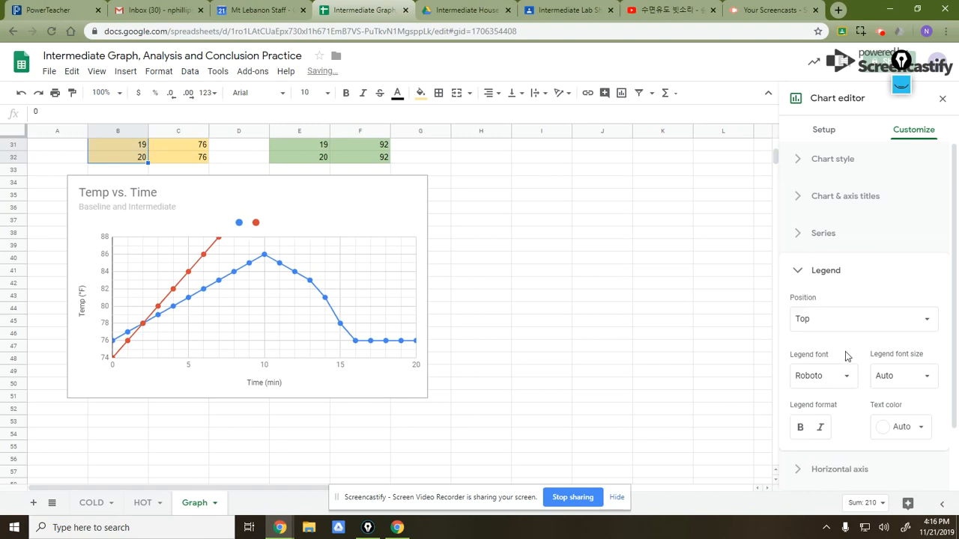
Step: Examine the blue and red legend entries above the plot and check whether they can be labelled
scroll(261, 360, "up", 2)
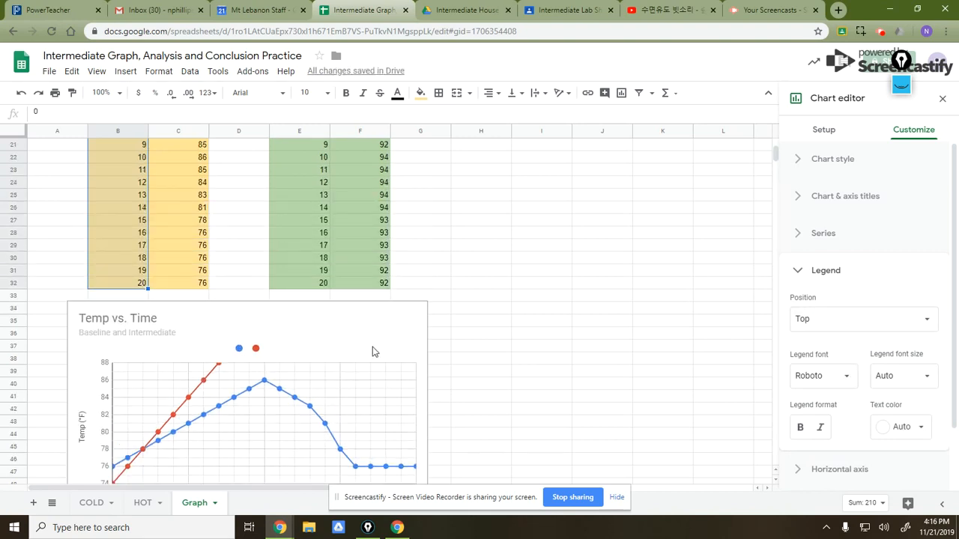
scroll(333, 352, "up", 1)
scroll(334, 352, "down", 3)
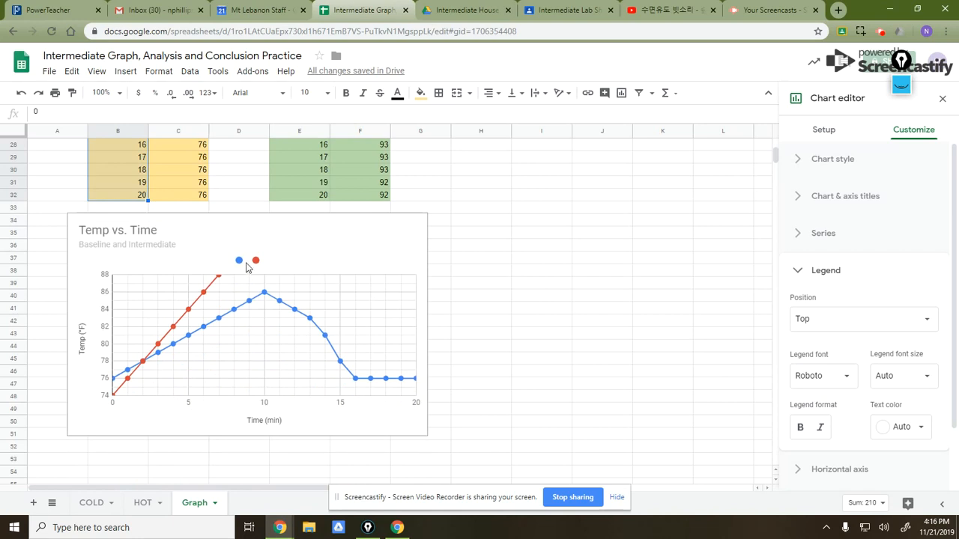
left_click(253, 262)
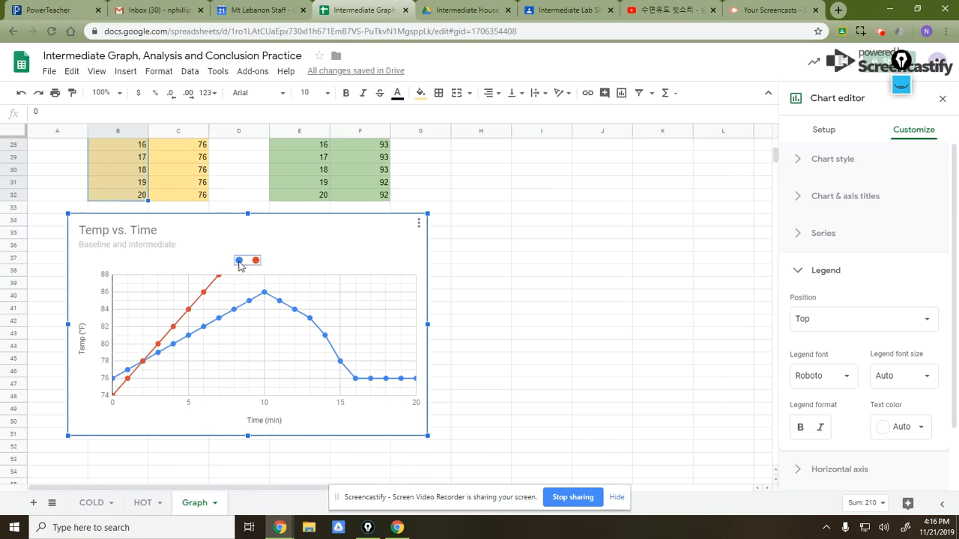
left_click(256, 262)
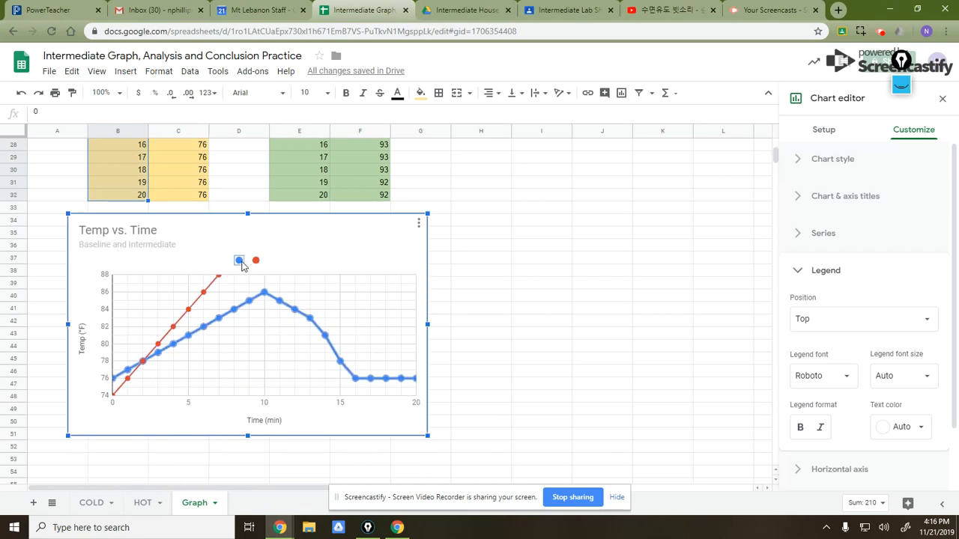
left_click(253, 262)
left_click(243, 264)
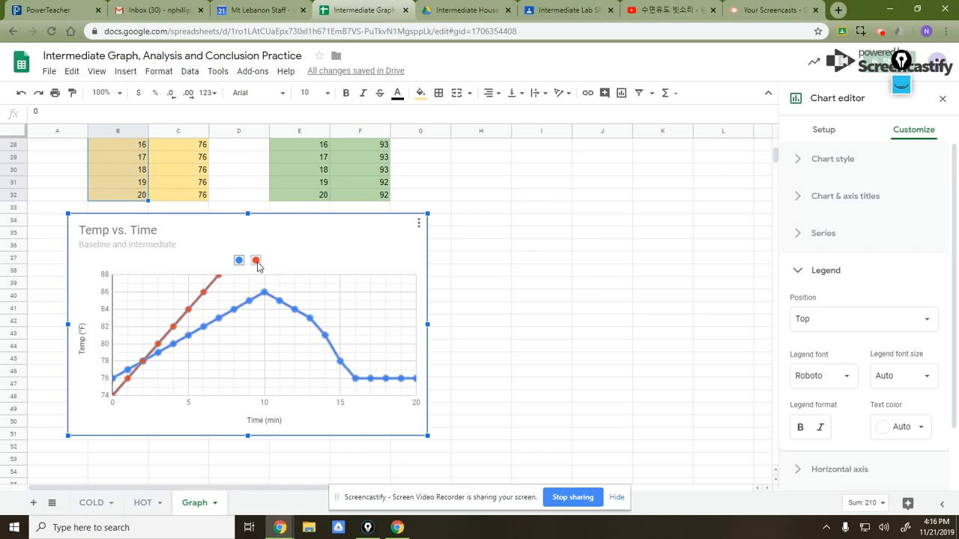
left_click(258, 264)
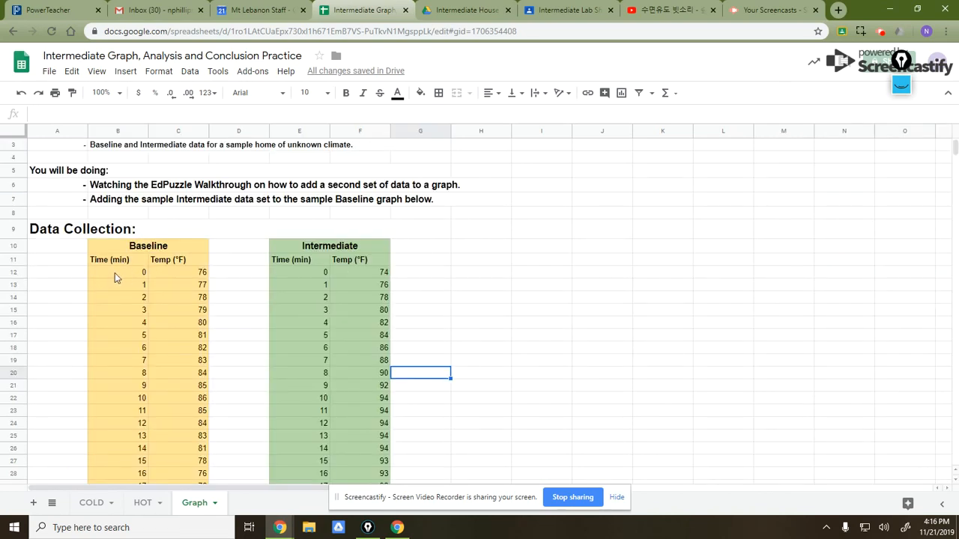
Step: Examine the column headings and first data row of the Baseline and Intermediate tables to see where series names could go
left_click(152, 274)
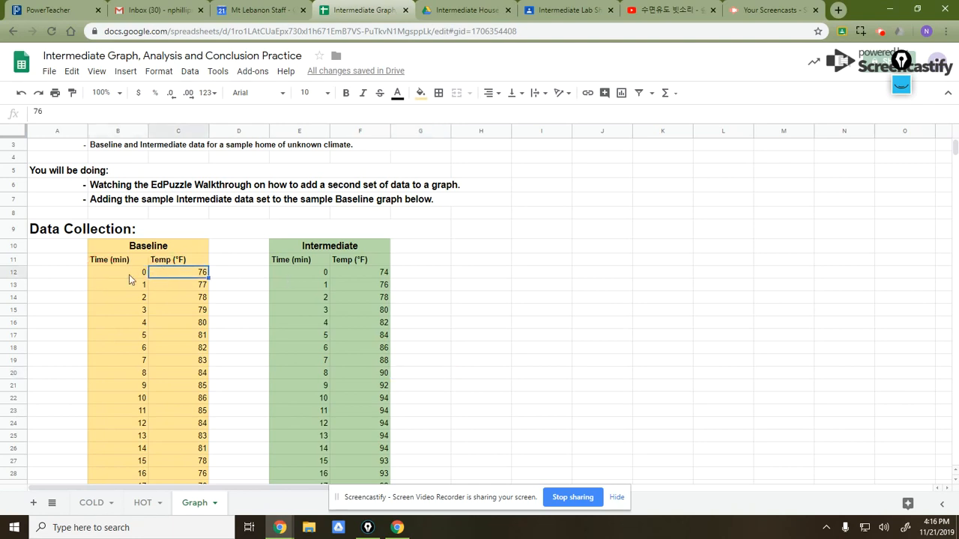
left_click_drag(115, 272, 322, 274)
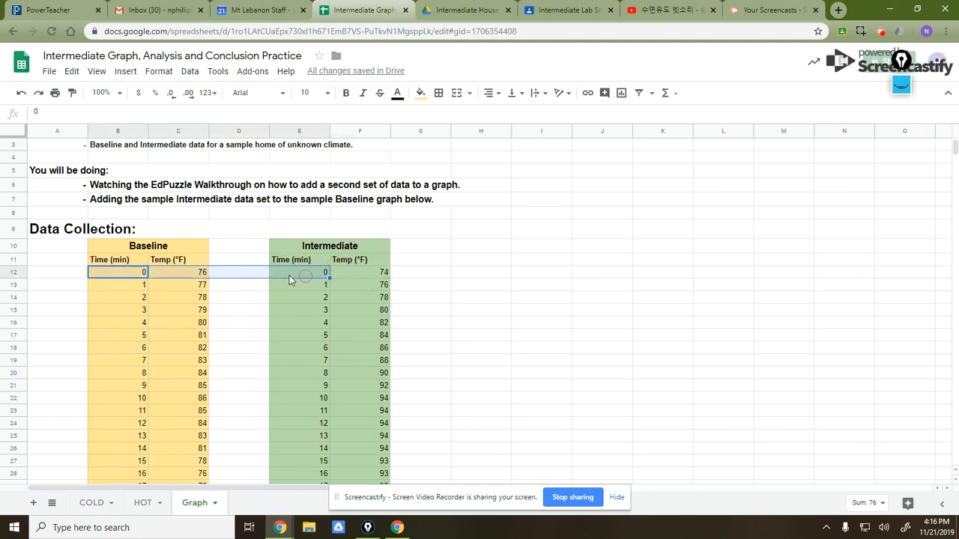
left_click(121, 274)
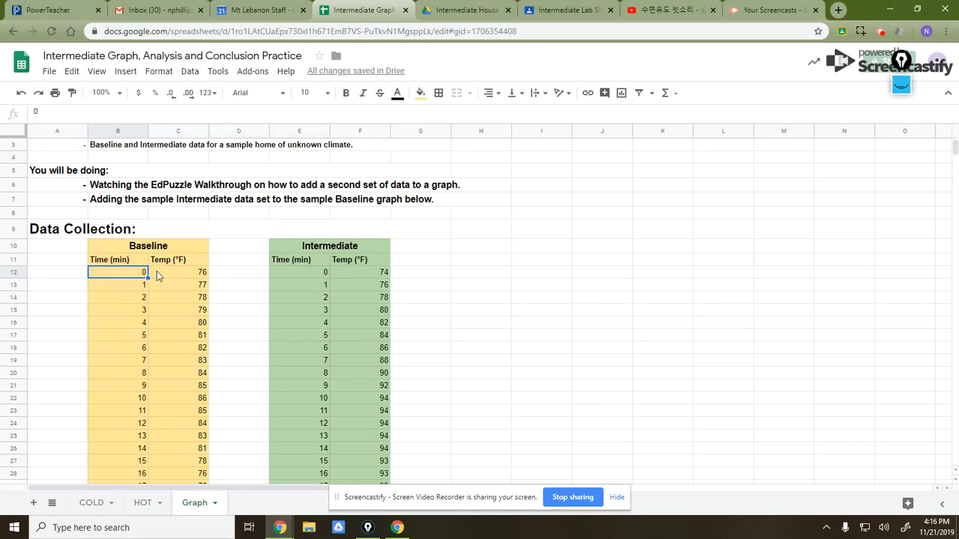
left_click(159, 272)
left_click(128, 274)
left_click(185, 274)
left_click(298, 274)
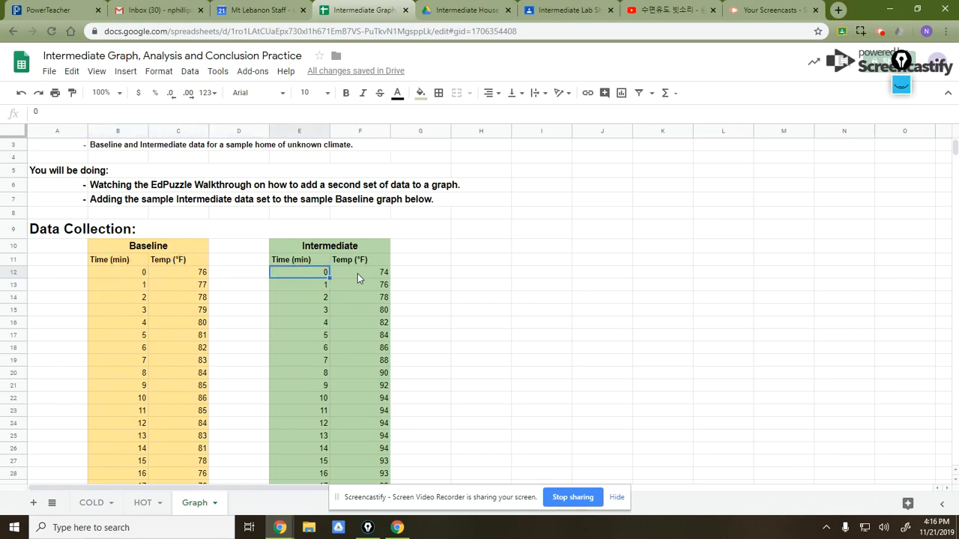
left_click(357, 273)
left_click(119, 262)
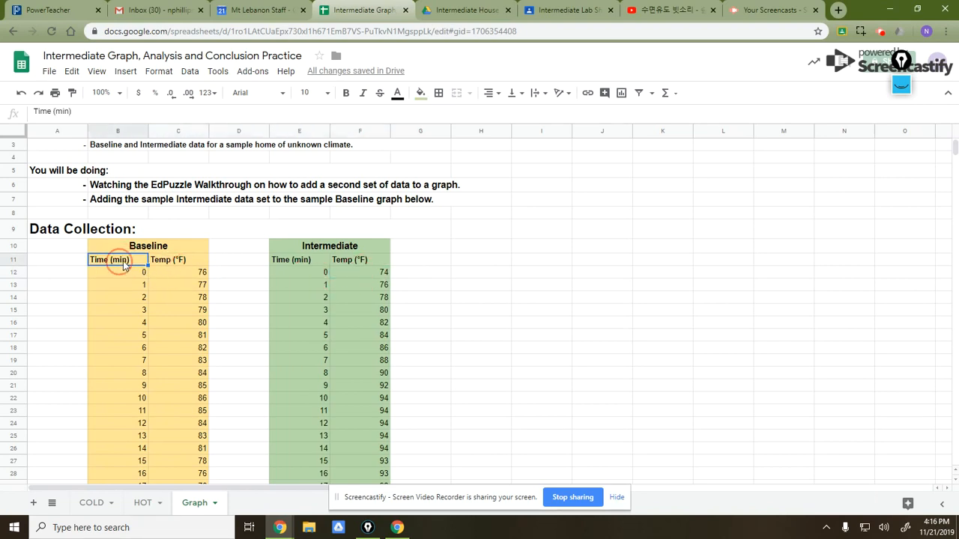
left_click(193, 264)
left_click(292, 264)
left_click(352, 264)
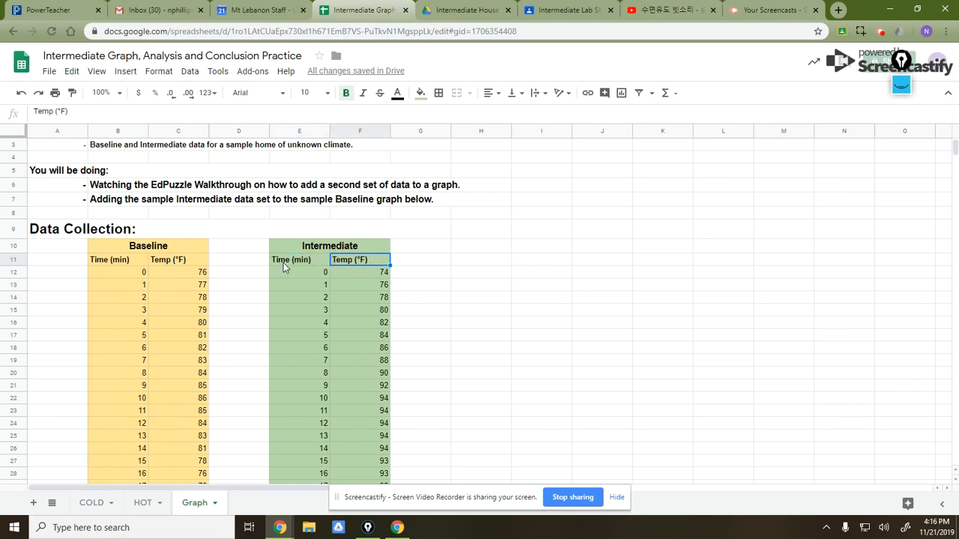
Step: Insert one blank row above row 12, between the column headings and the first data values
left_click(13, 272)
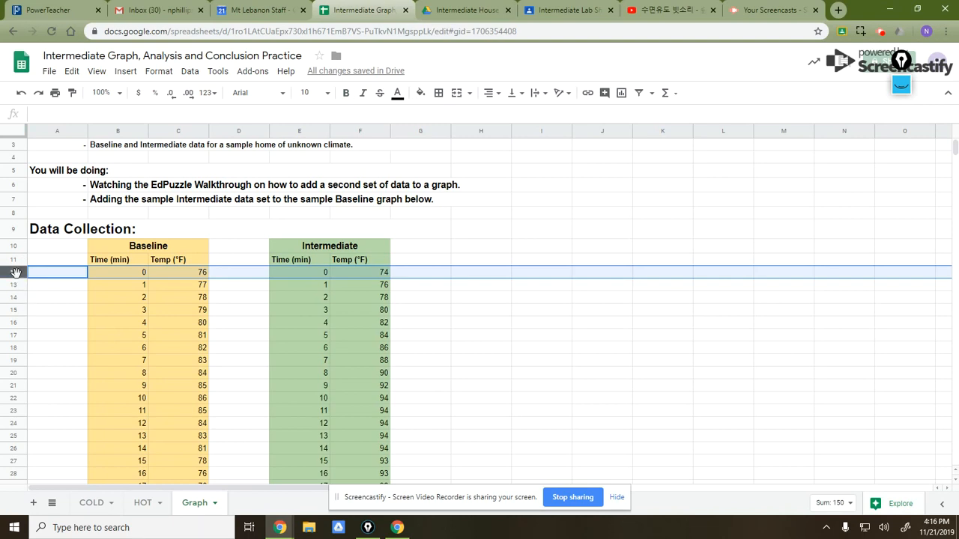
right_click(15, 272)
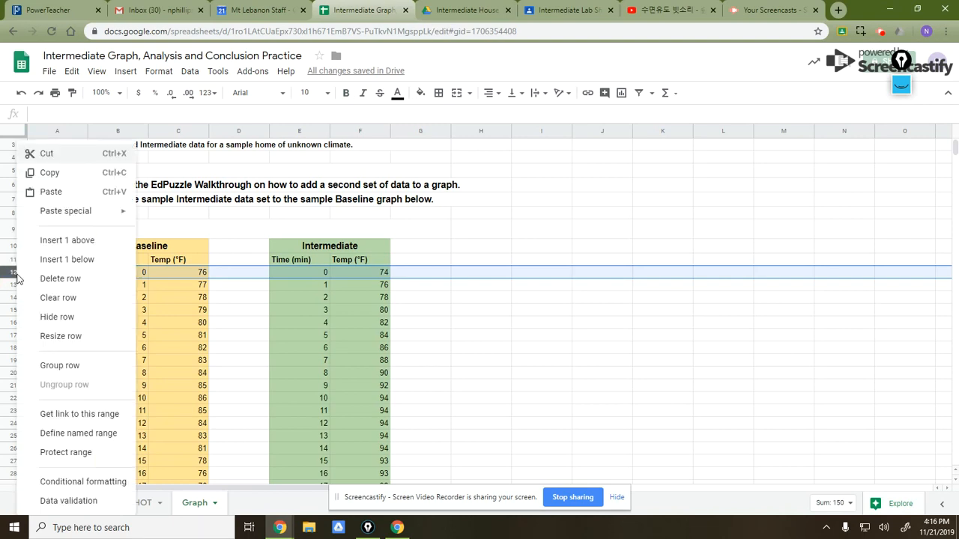
left_click(79, 244)
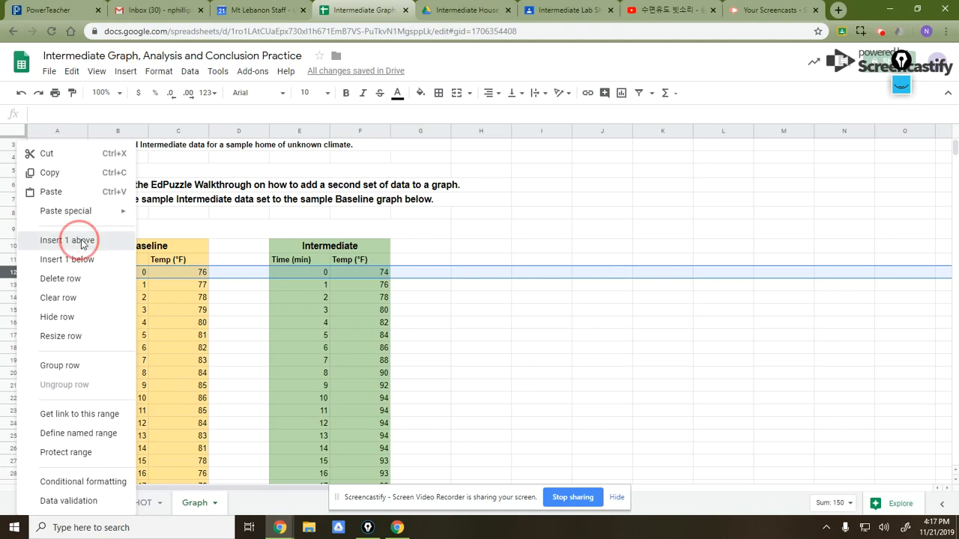
left_click(497, 349)
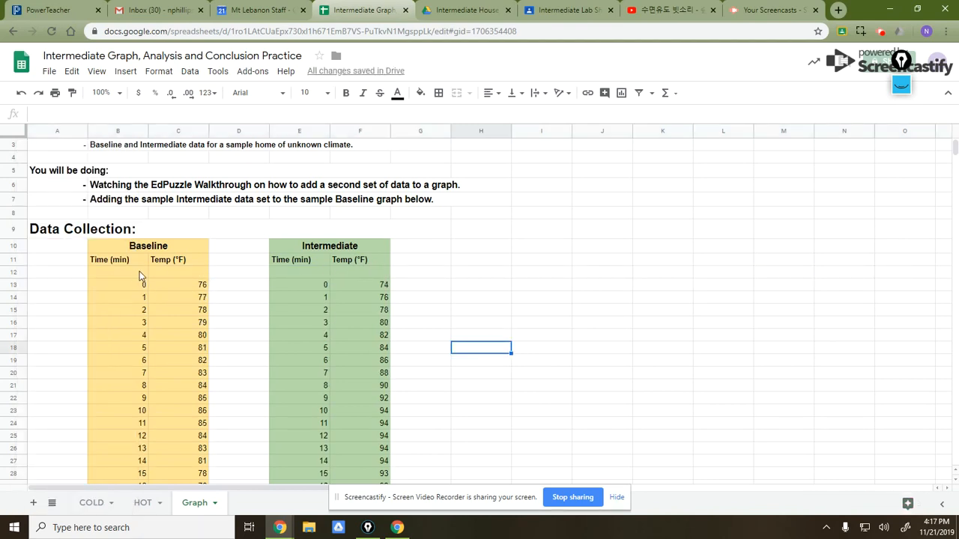
Step: Enter the series names "Baseline" in C12 and "Intermediate" in F12, above their temperature values
left_click(179, 274)
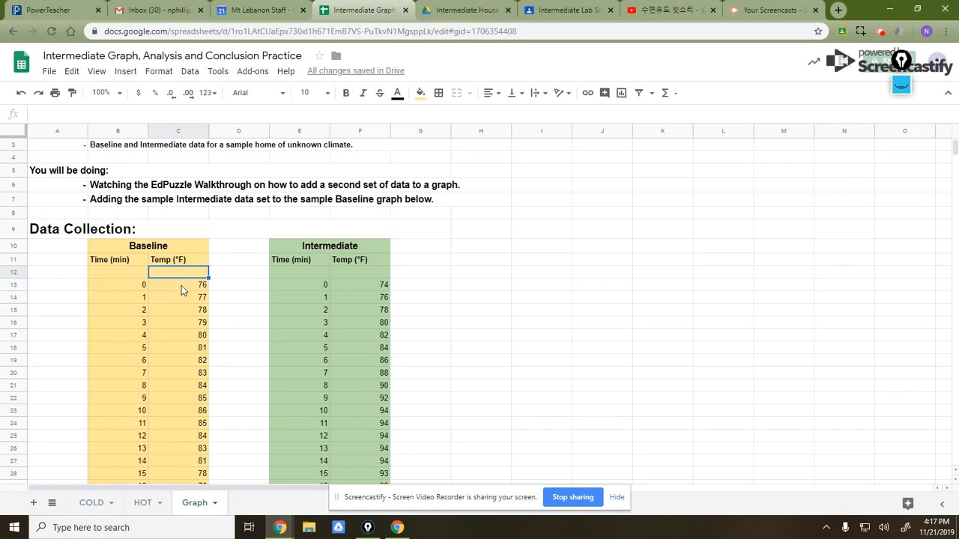
type("Baseline")
key("Return")
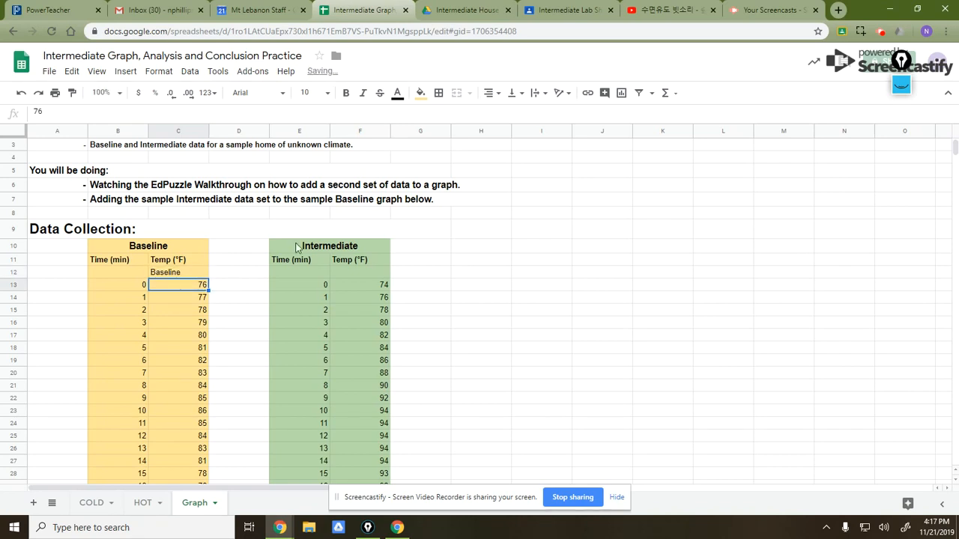
left_click(361, 274)
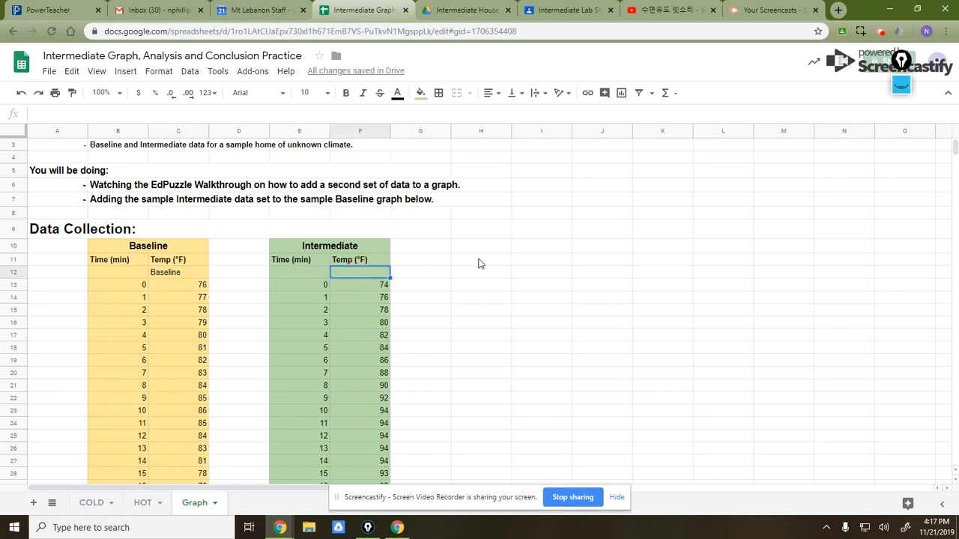
type("Intermediate")
key("Return")
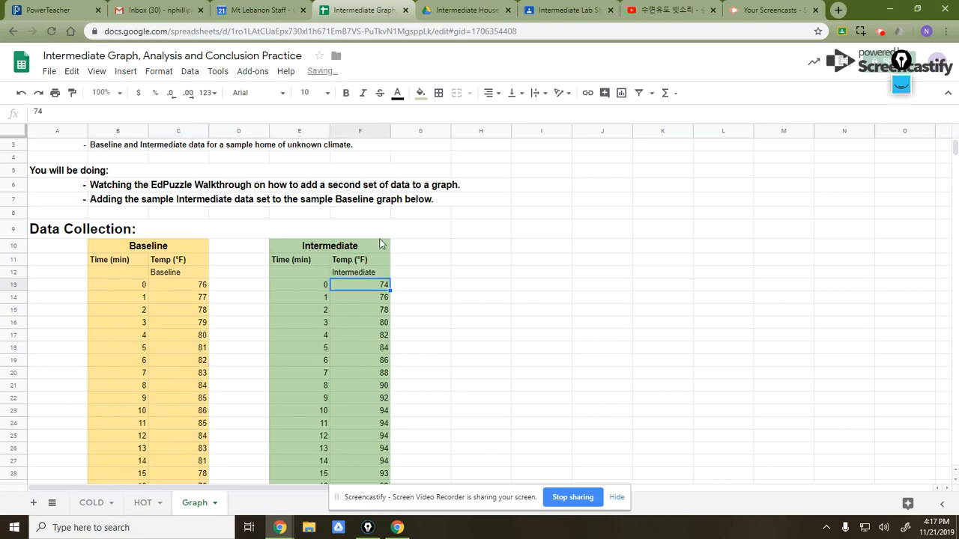
Step: Edit the chart's first series so its data range is C12:C33, including the Baseline label cell
scroll(238, 246, "down", 6)
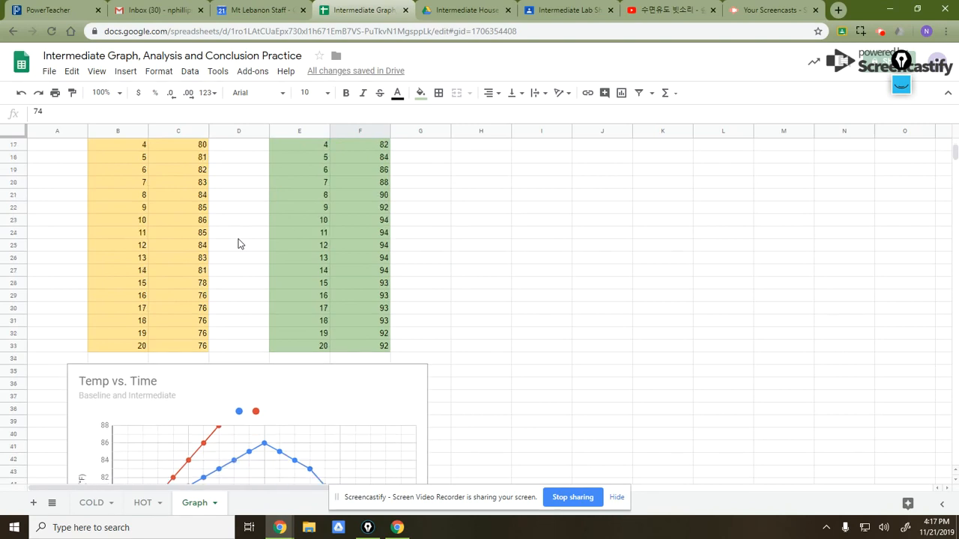
scroll(252, 319, "up", 4)
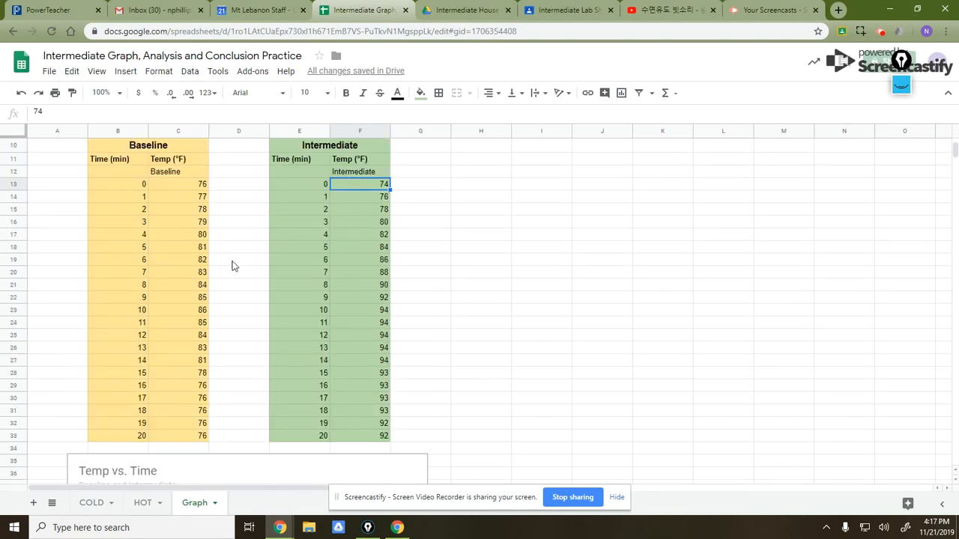
left_click(183, 173)
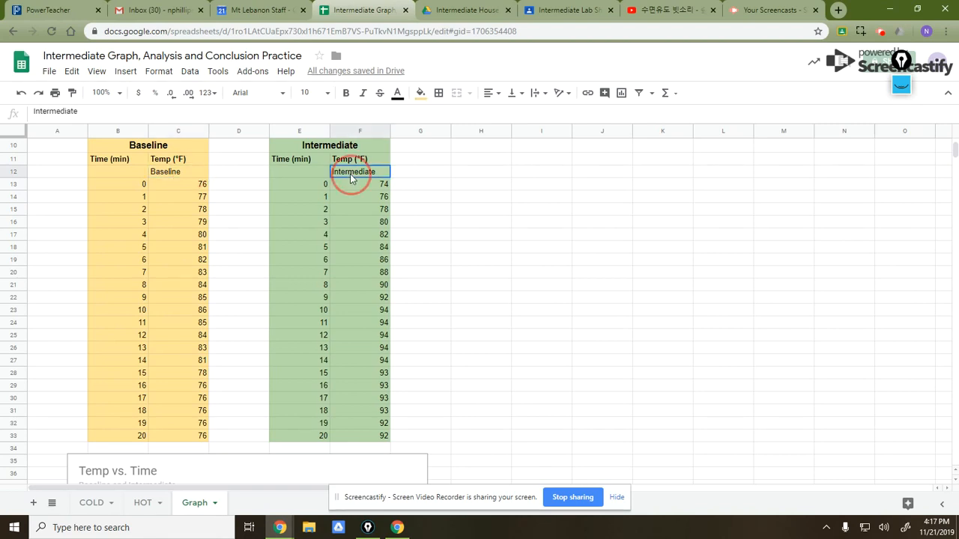
scroll(356, 180, "down", 6)
left_click(418, 248)
left_click(381, 271)
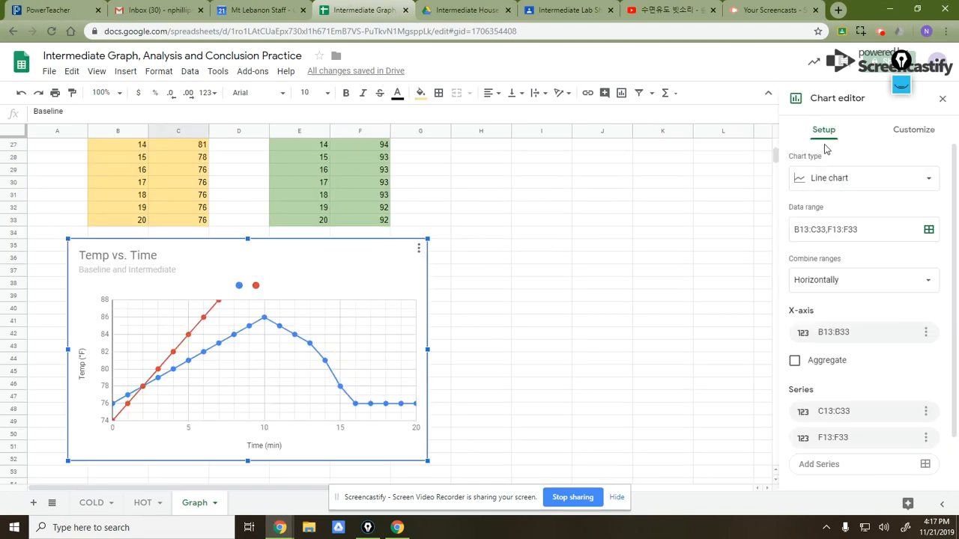
left_click(926, 415)
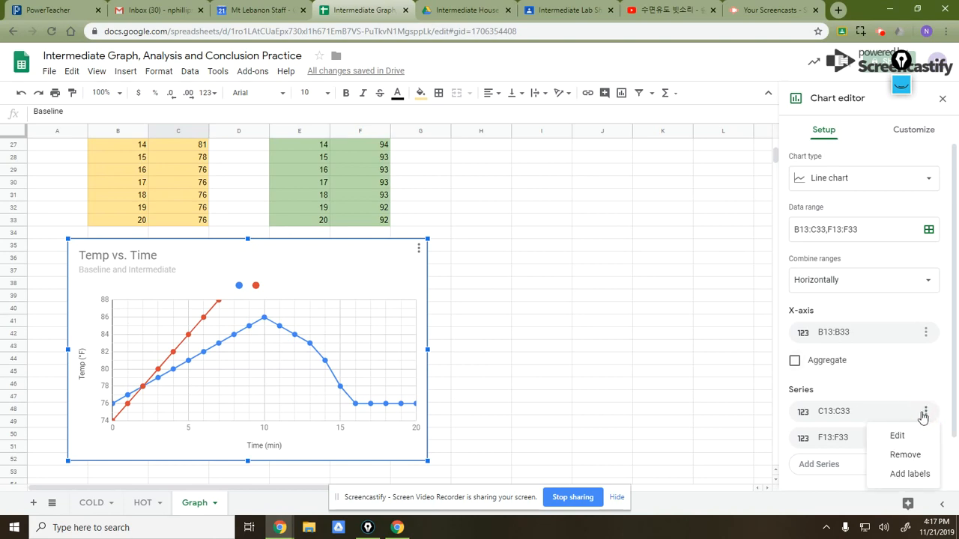
left_click(916, 438)
scroll(221, 295, "up", 5)
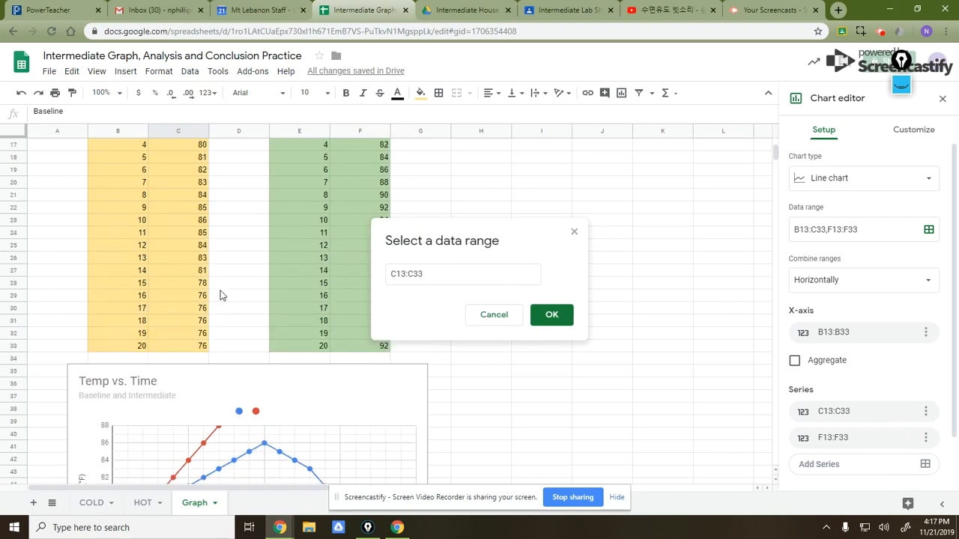
scroll(222, 295, "up", 1)
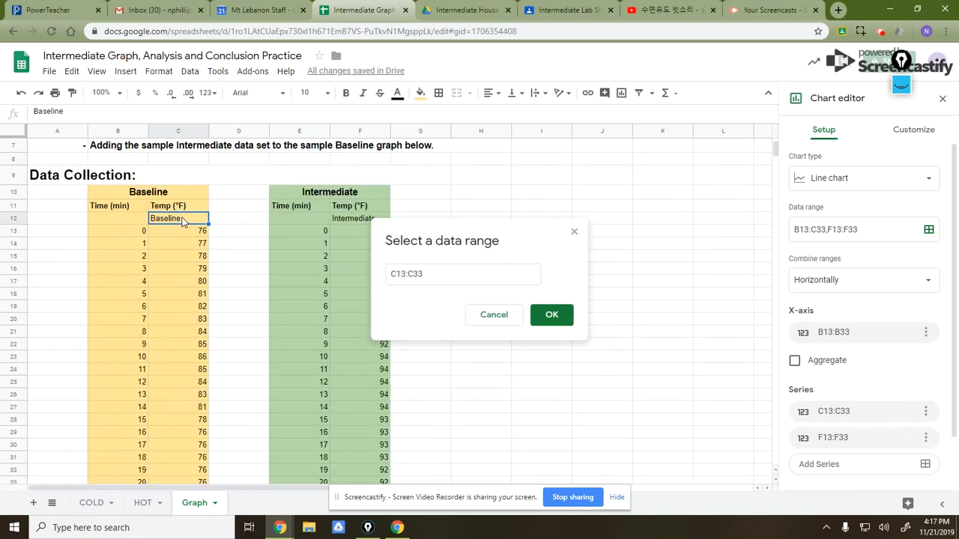
left_click_drag(186, 221, 188, 324)
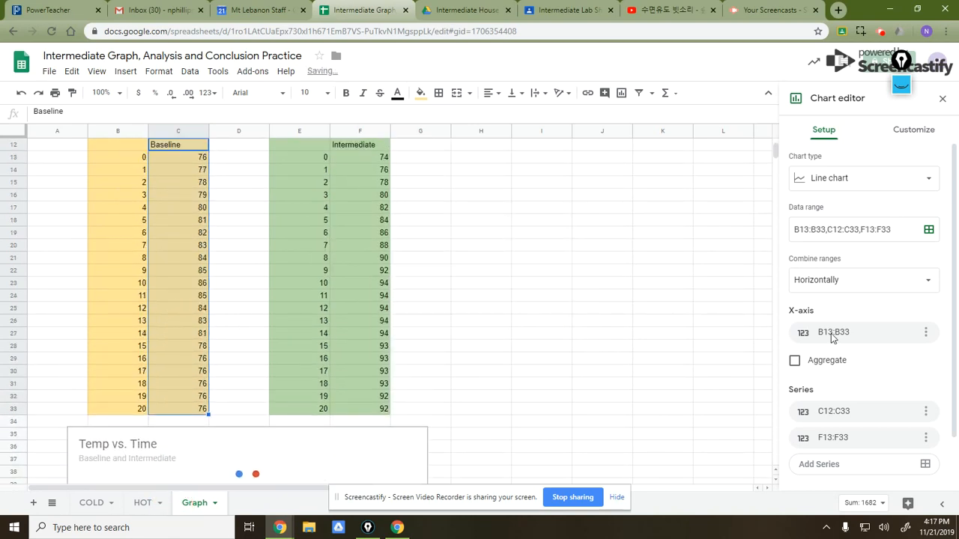
Step: Edit the chart's second series so its data range is F12:F33, including the Intermediate label cell
left_click(926, 438)
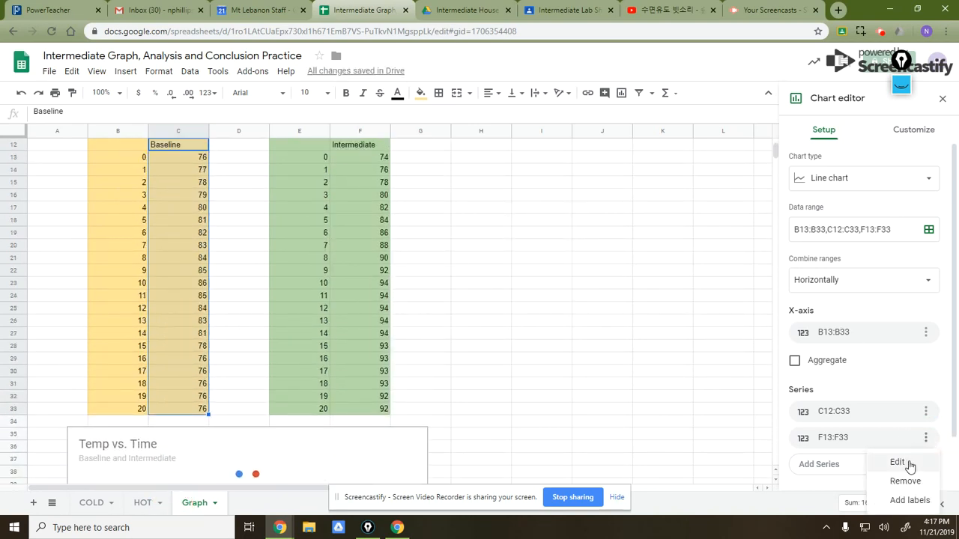
left_click(910, 465)
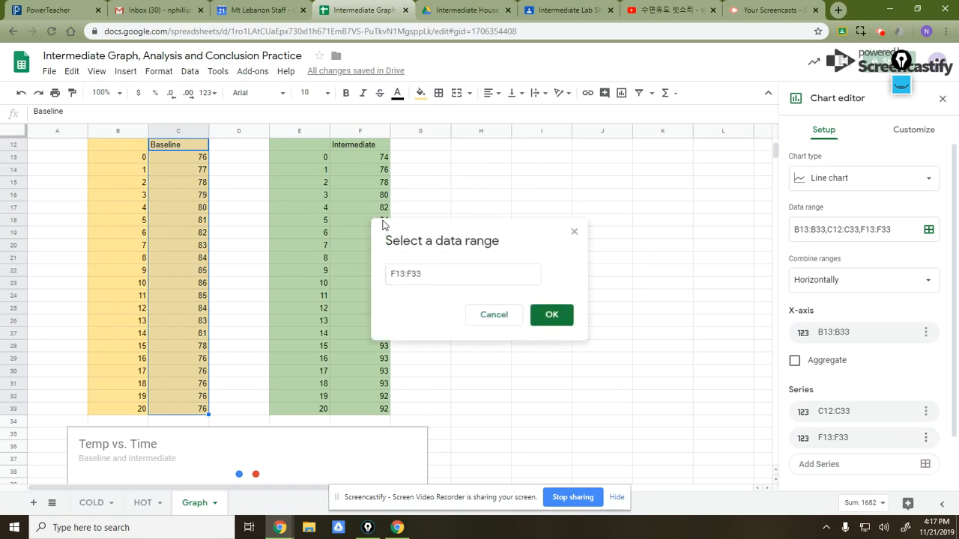
scroll(350, 184, "up", 1)
left_click_drag(354, 174, 369, 439)
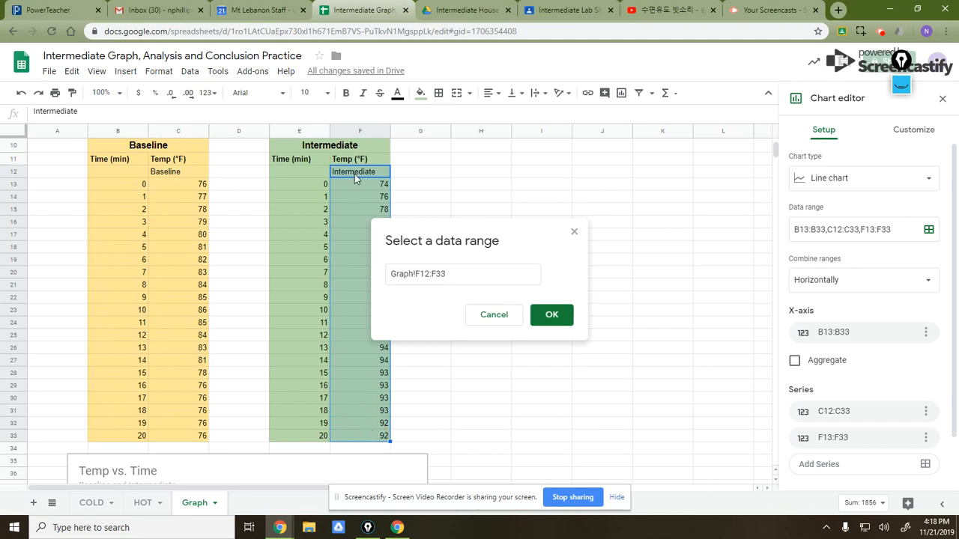
left_click(551, 313)
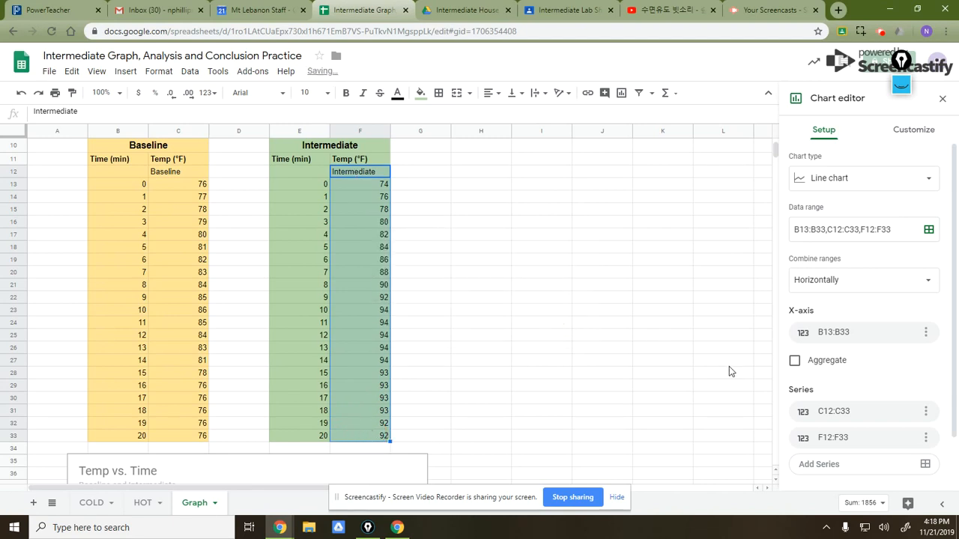
Step: Turn on the chart's option that uses a row as headers, so the series take their names from the label cells
scroll(388, 339, "down", 3)
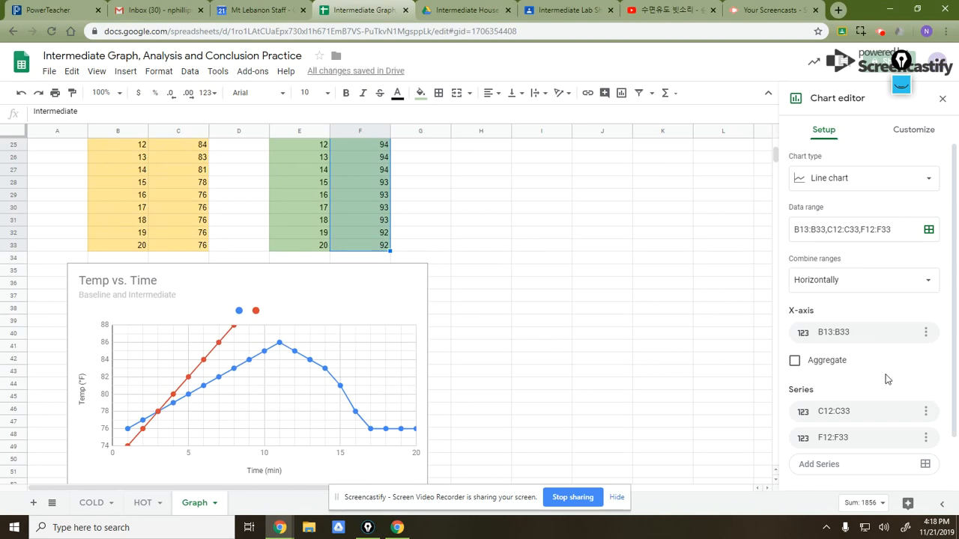
scroll(886, 379, "down", 2)
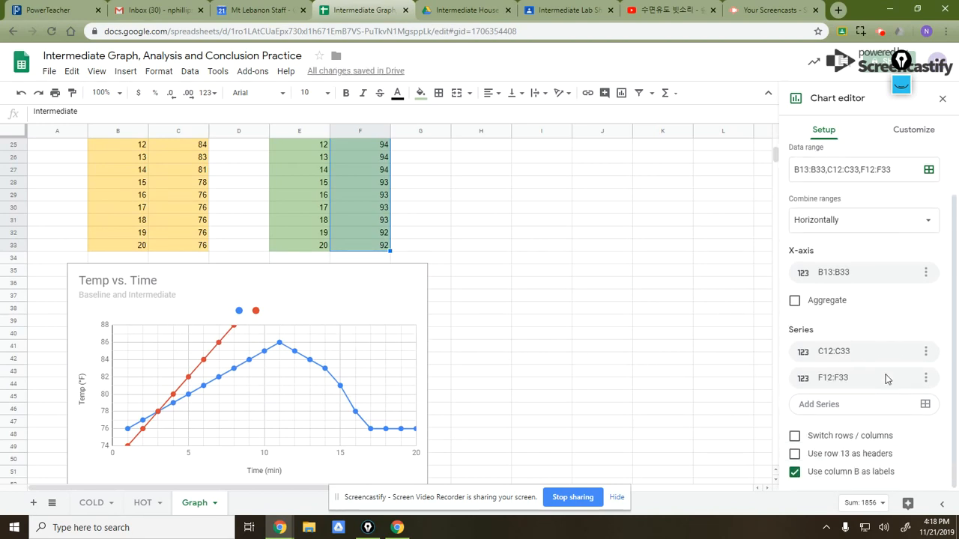
left_click(795, 454)
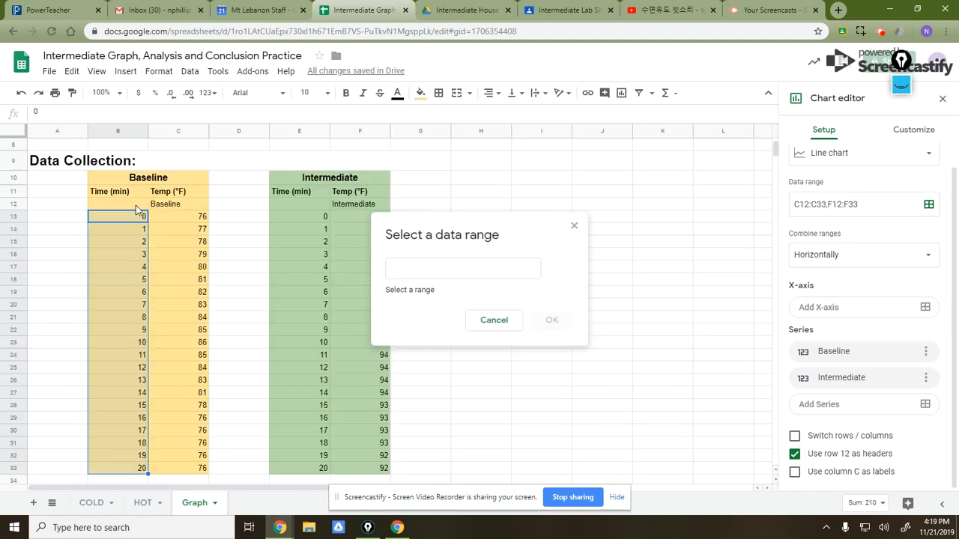
Step: Set the chart's X-axis data range to B12:B33, including the blank cell above the time values
left_click_drag(136, 204, 144, 468)
left_click(552, 308)
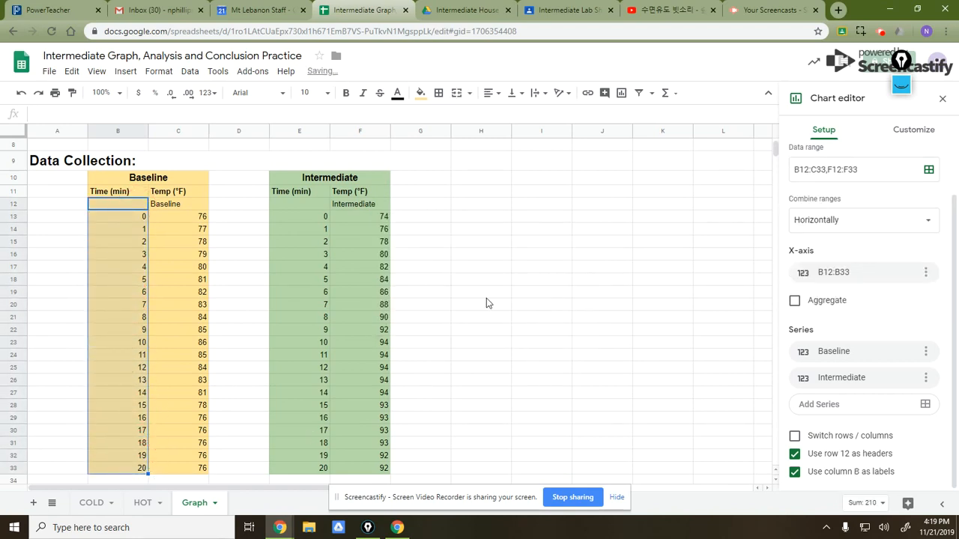
scroll(486, 302, "down", 3)
scroll(486, 303, "down", 3)
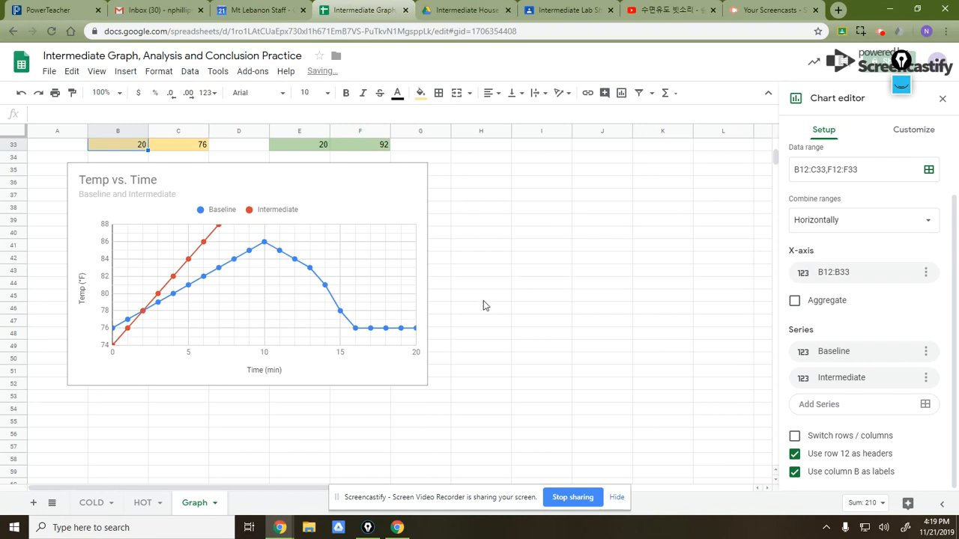
Step: Compare the chart's legend with the data tables, check blank cell B12 above the time values, and reselect the chart
scroll(483, 300, "up", 4)
scroll(484, 299, "down", 3)
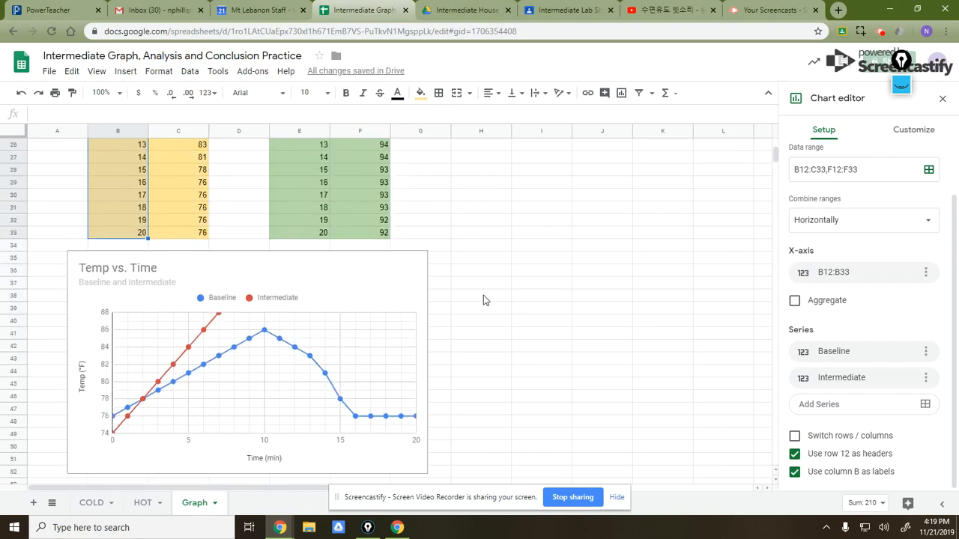
scroll(483, 300, "up", 4)
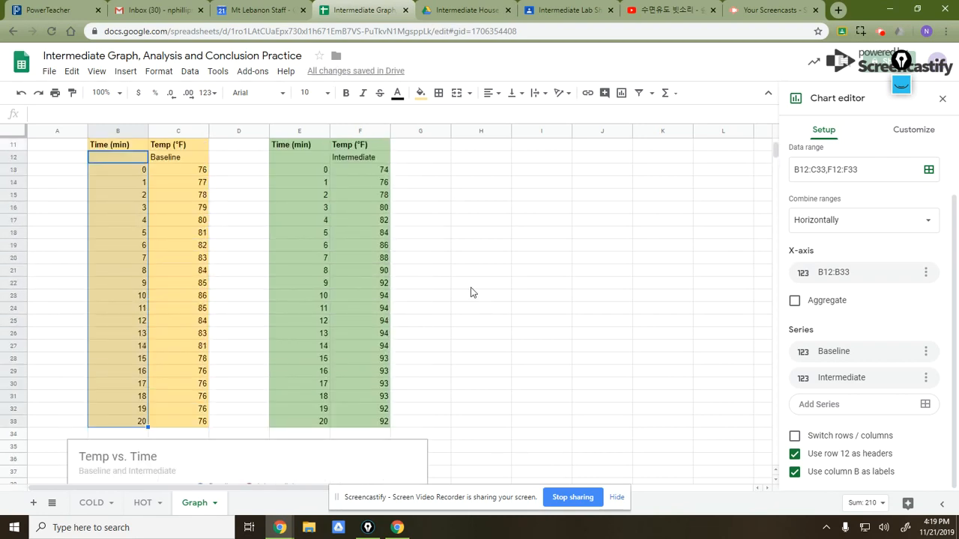
left_click(140, 166)
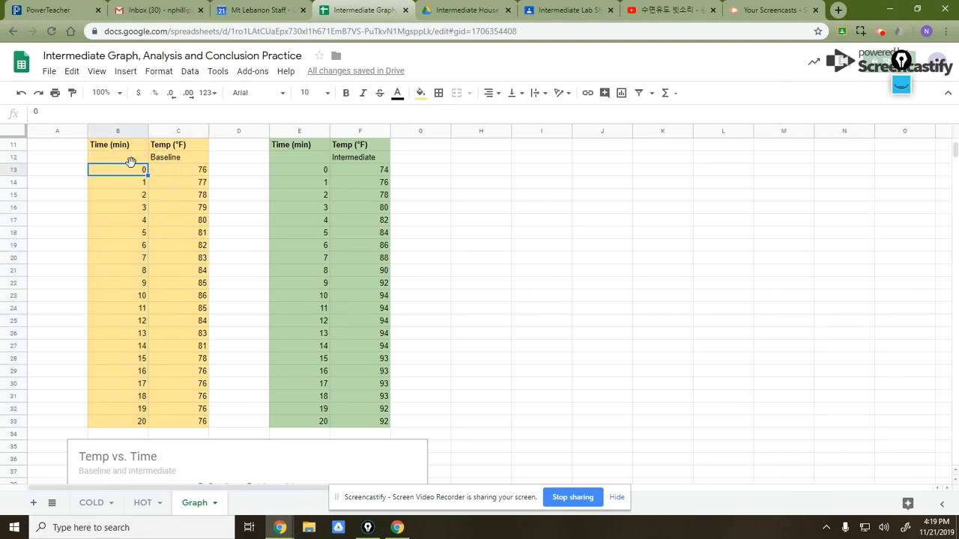
left_click(133, 159)
scroll(480, 397, "down", 4)
left_click(376, 379)
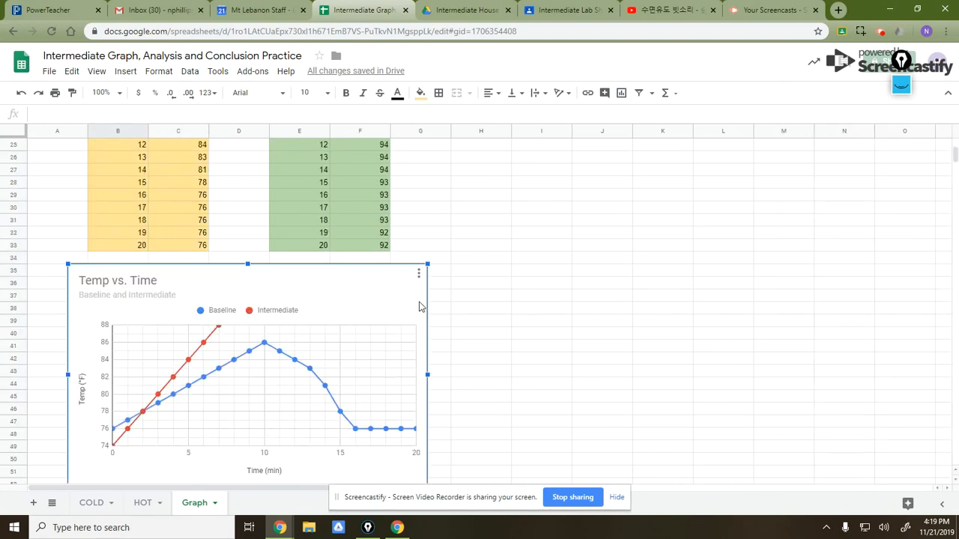
Step: Open the chart for editing and review the range settings of its horizontal axis
left_click(419, 274)
left_click(403, 290)
left_click(217, 314)
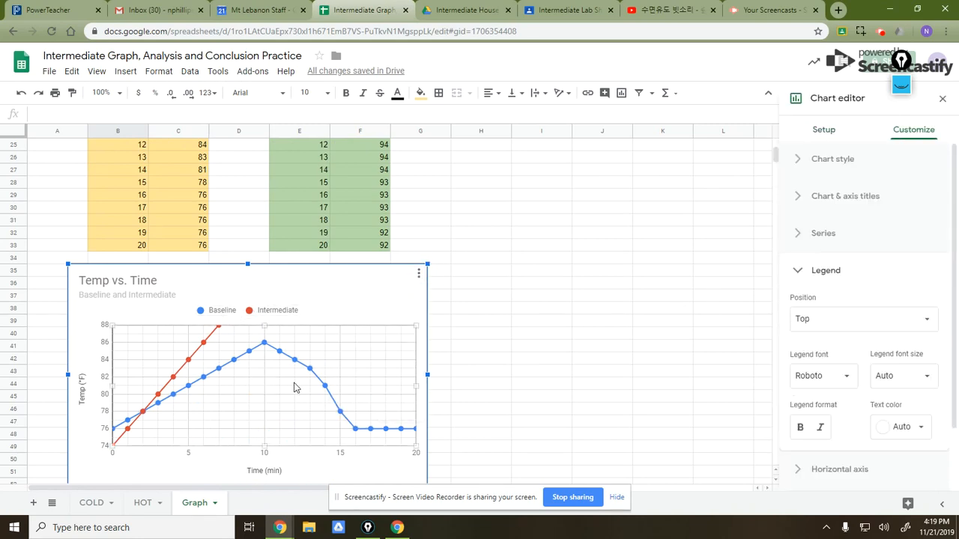
scroll(829, 360, "down", 1)
scroll(828, 371, "down", 2)
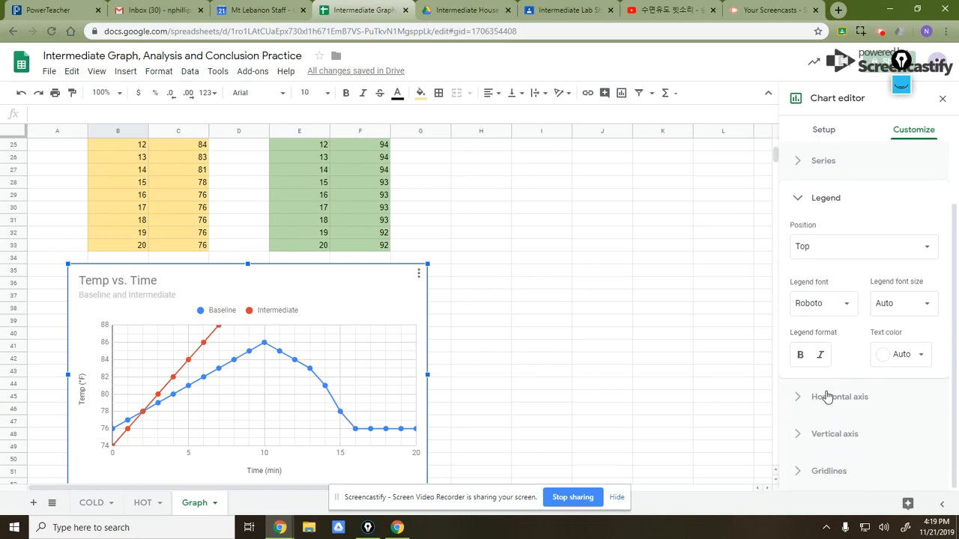
left_click(825, 395)
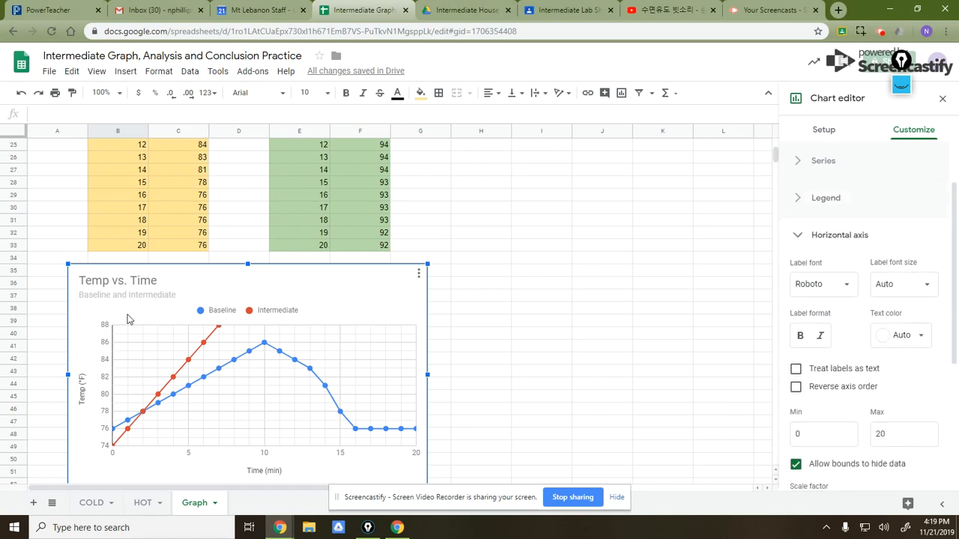
scroll(866, 337, "down", 3)
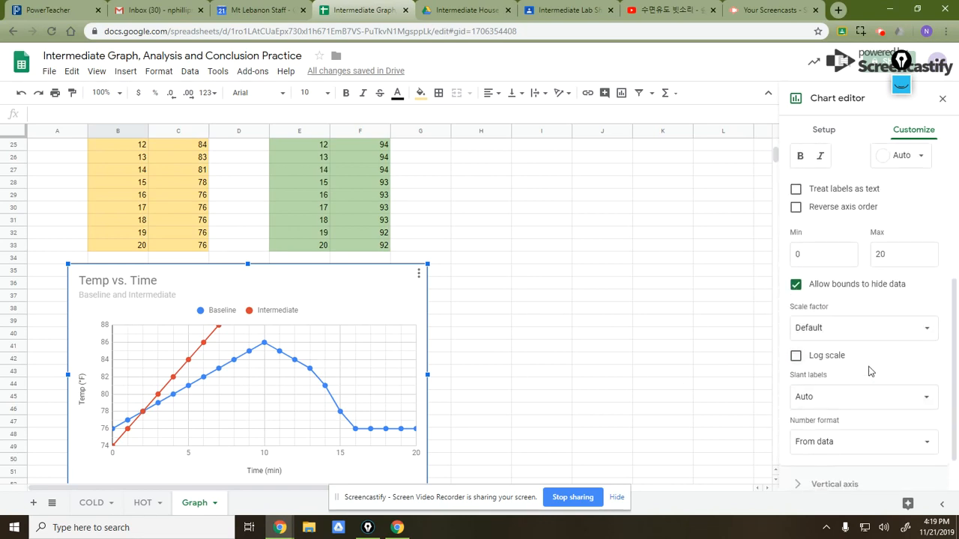
Step: Check the Intermediate temperatures in the data table and set the maximum of the chart's vertical axis to 96
scroll(858, 404, "down", 1)
left_click(846, 443)
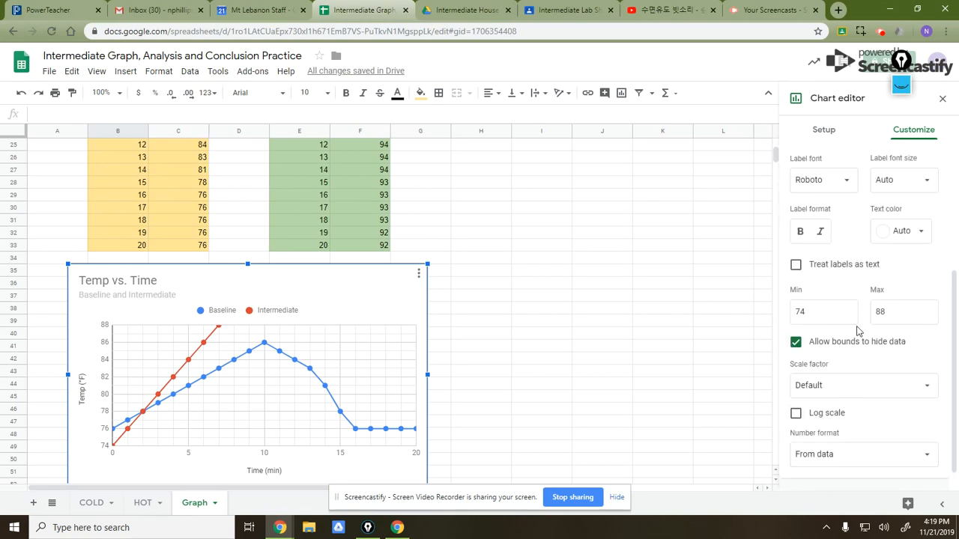
scroll(875, 425, "down", 1)
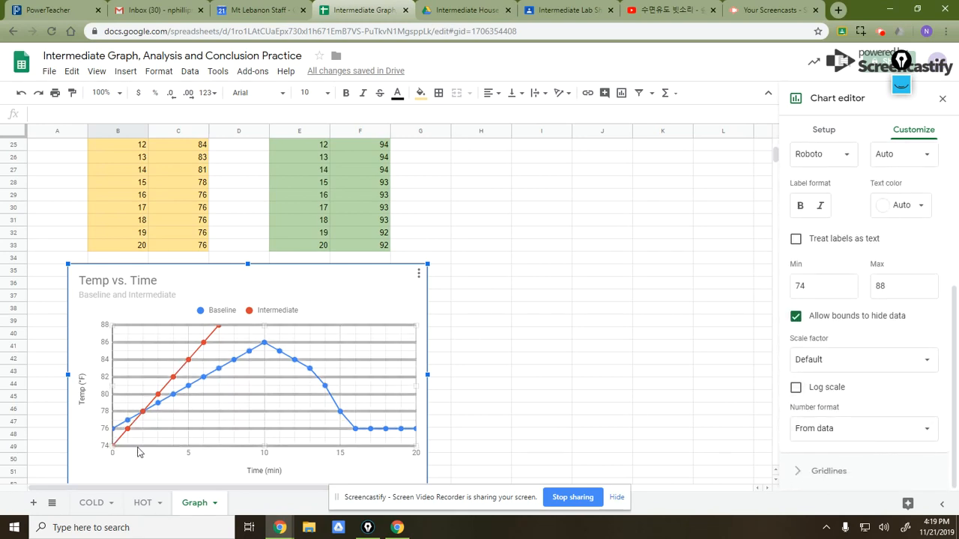
scroll(128, 442, "up", 5)
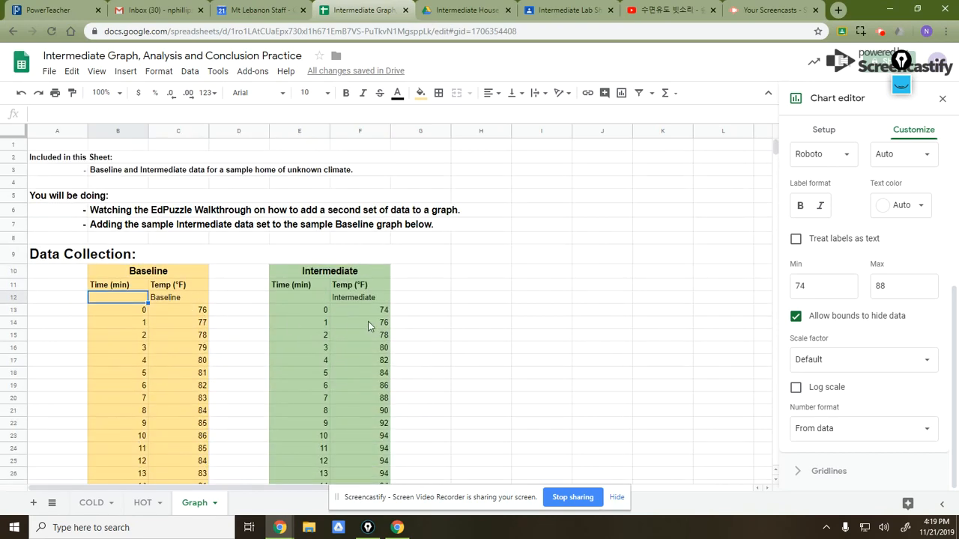
scroll(368, 321, "down", 5)
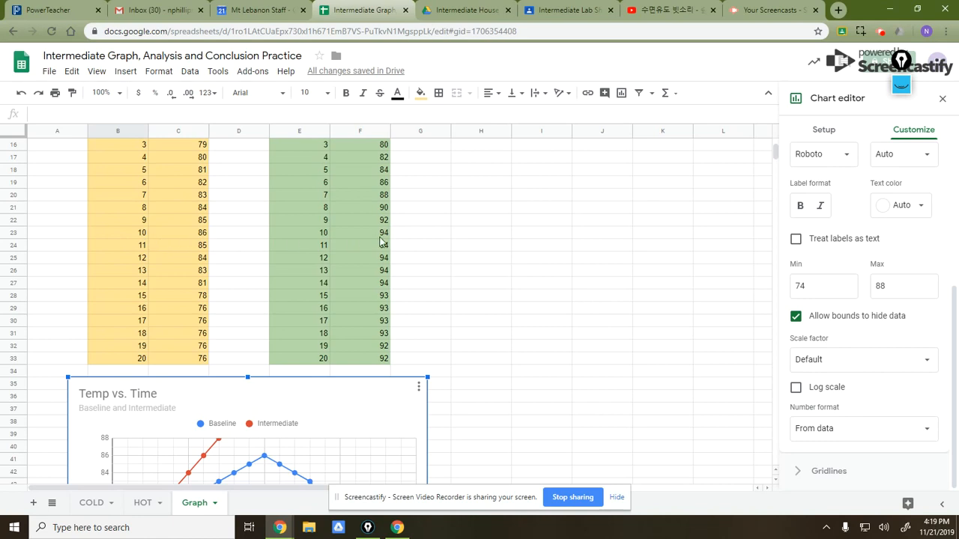
scroll(135, 422, "down", 3)
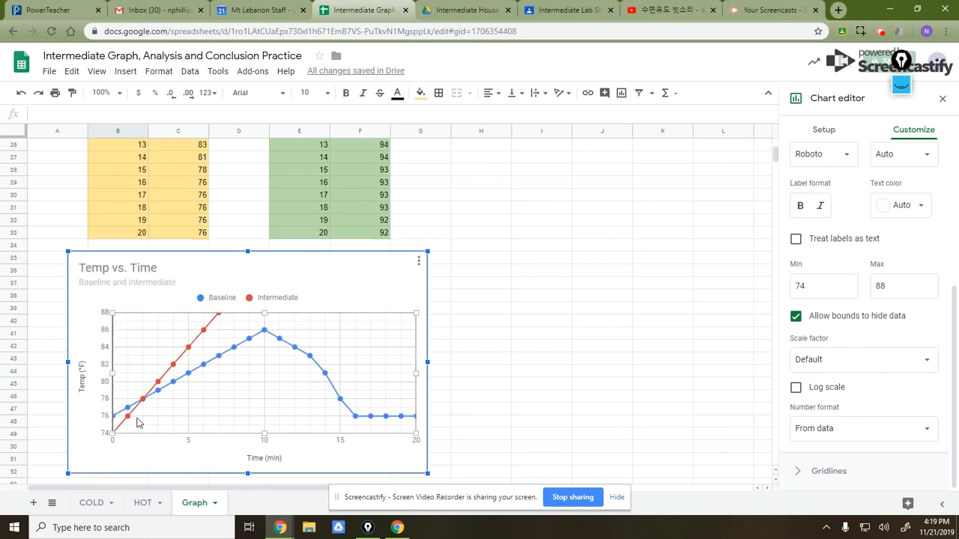
left_click(907, 286)
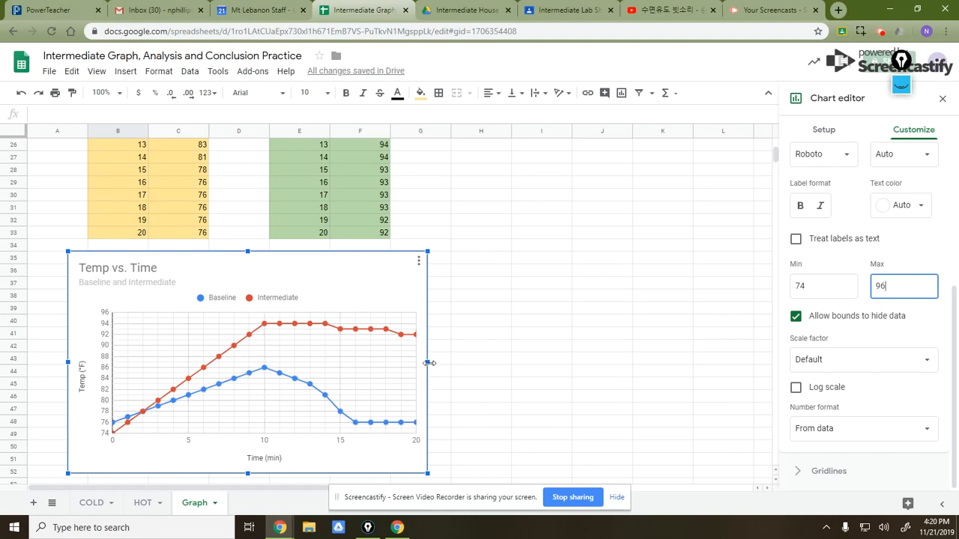
Step: Review the chart's gridline settings for the vertical axis
left_click(831, 470)
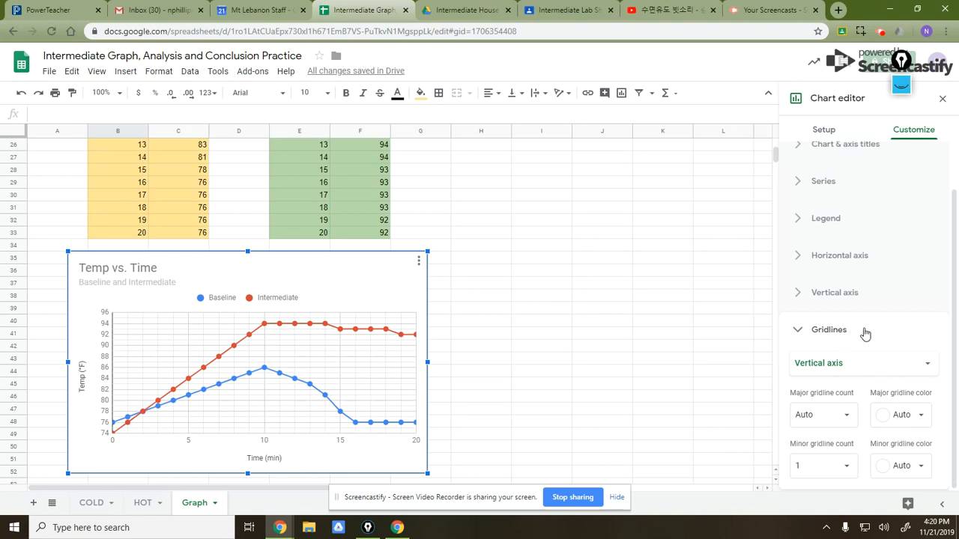
left_click(881, 35)
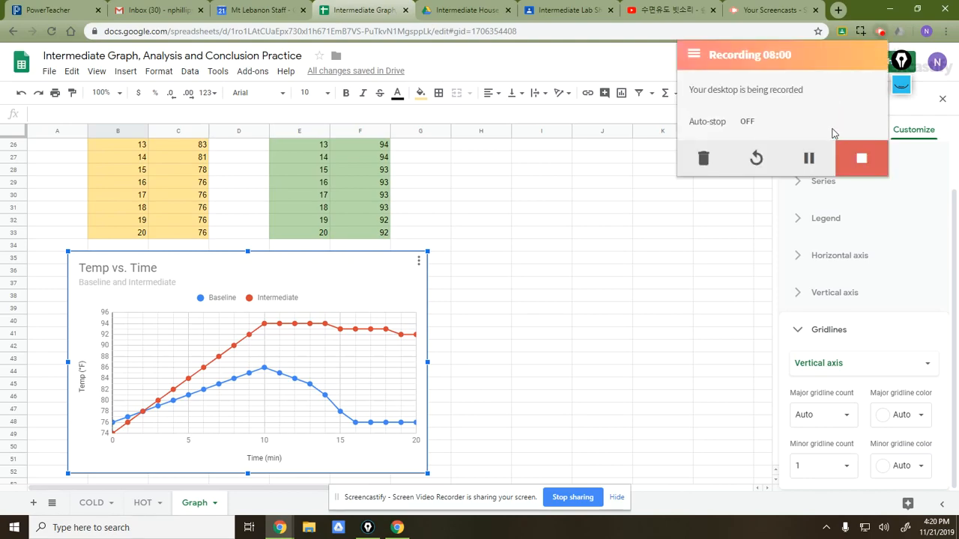